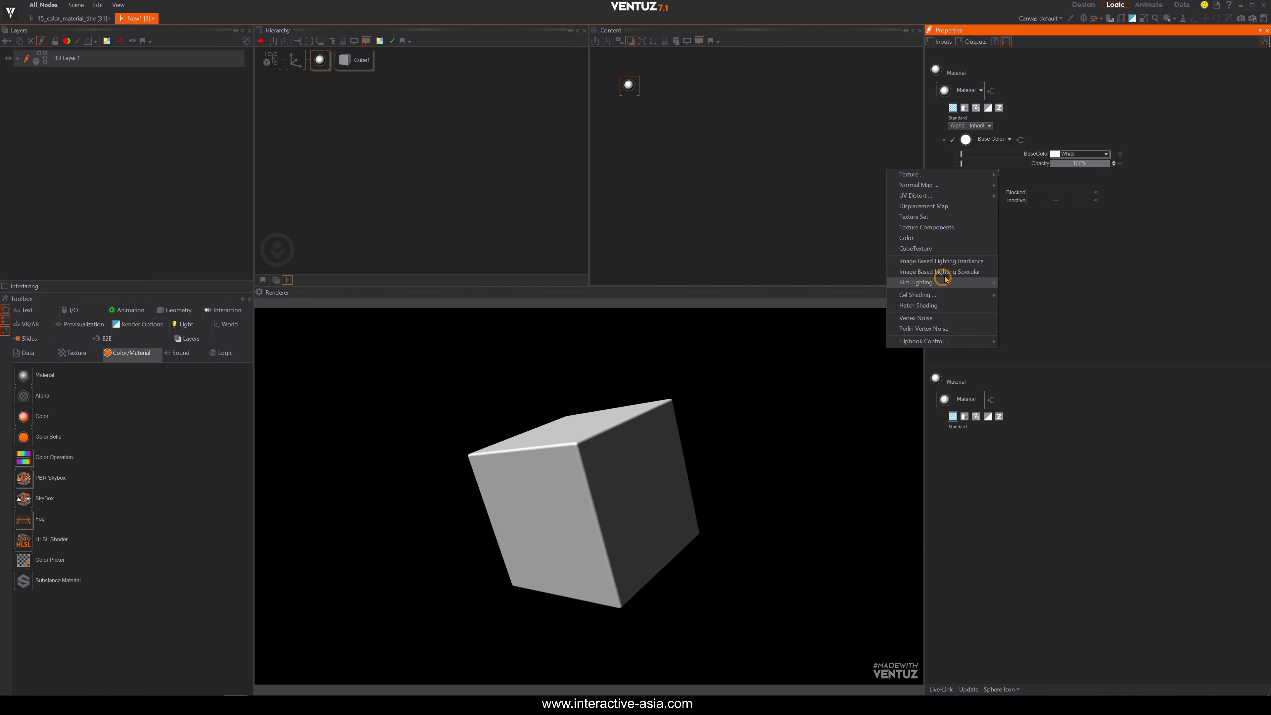
Add a default Texture stage to the cube's material
mouse_move(936, 191)
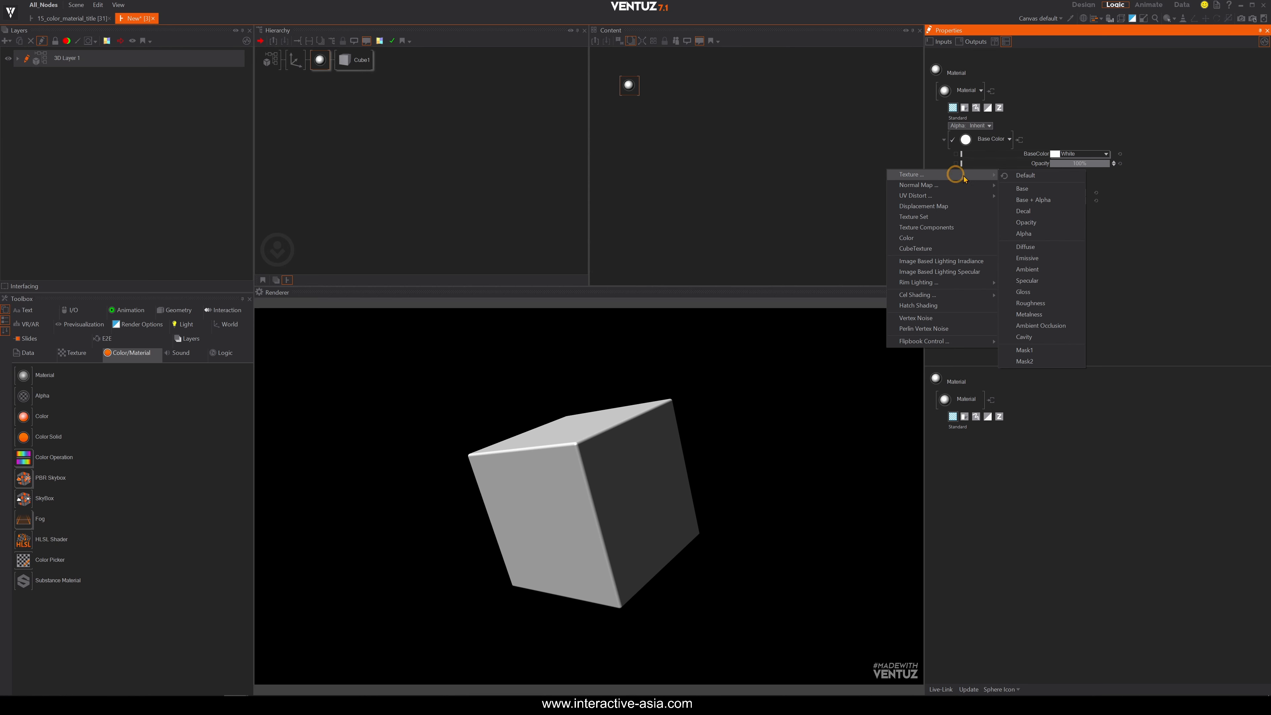
click(1028, 175)
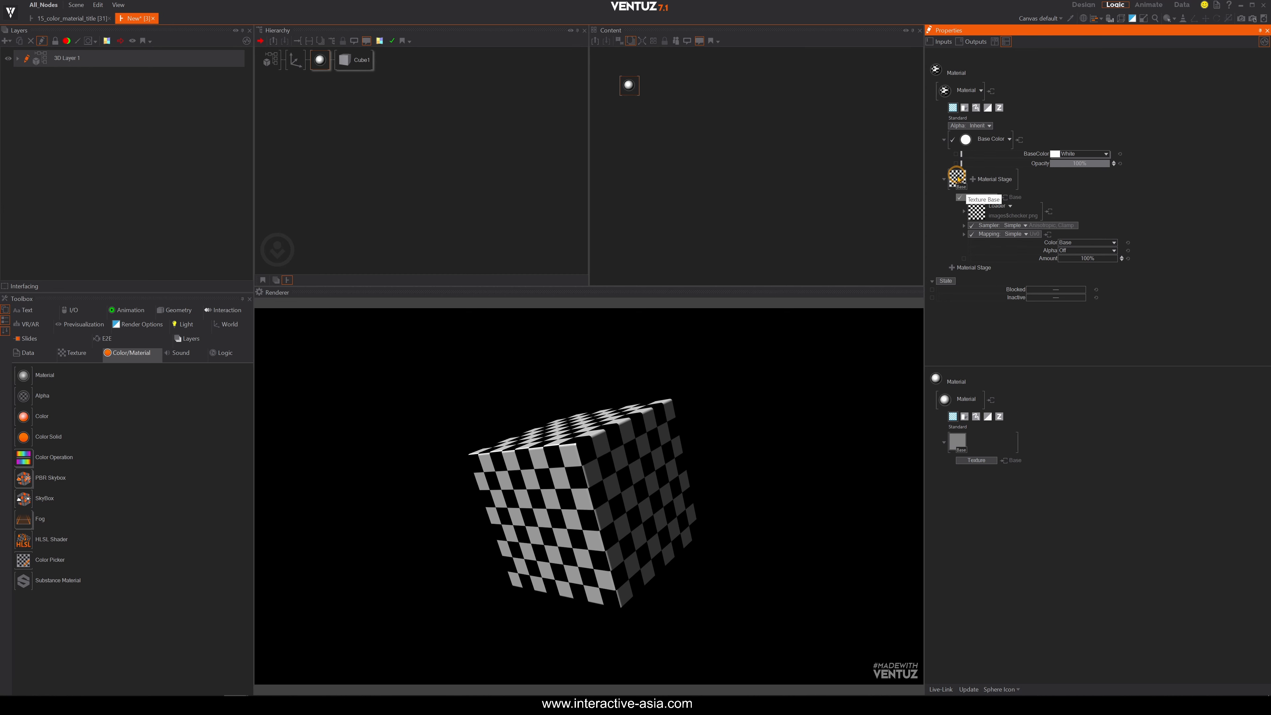
Add a default Normal Map stage after the checkerboard texture stage in the cube's material
click(959, 185)
right_click(960, 181)
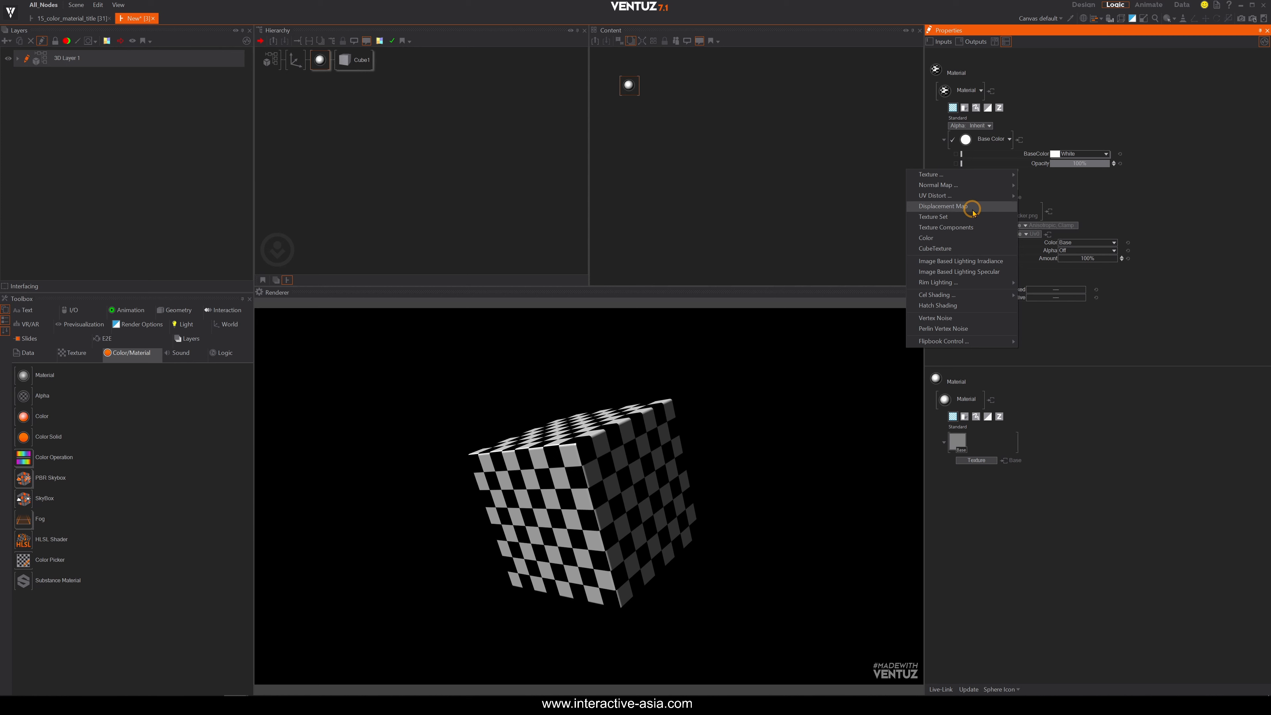
mouse_move(962, 185)
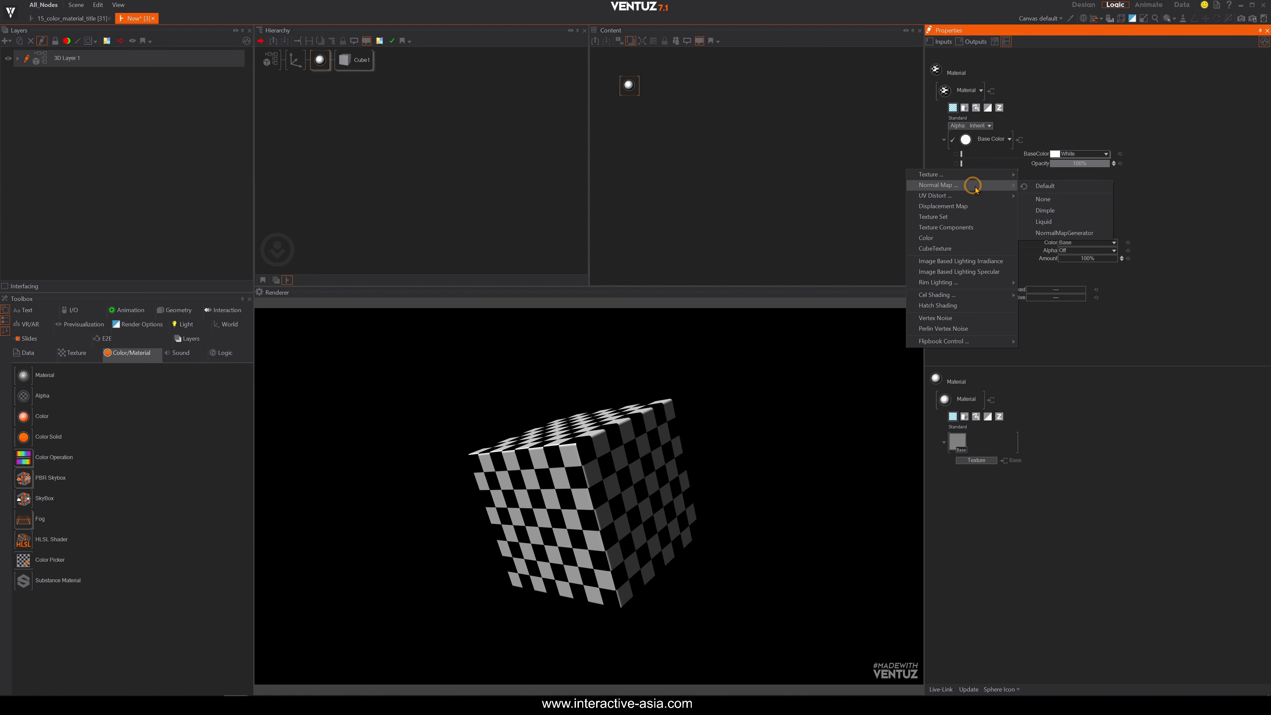
click(1044, 186)
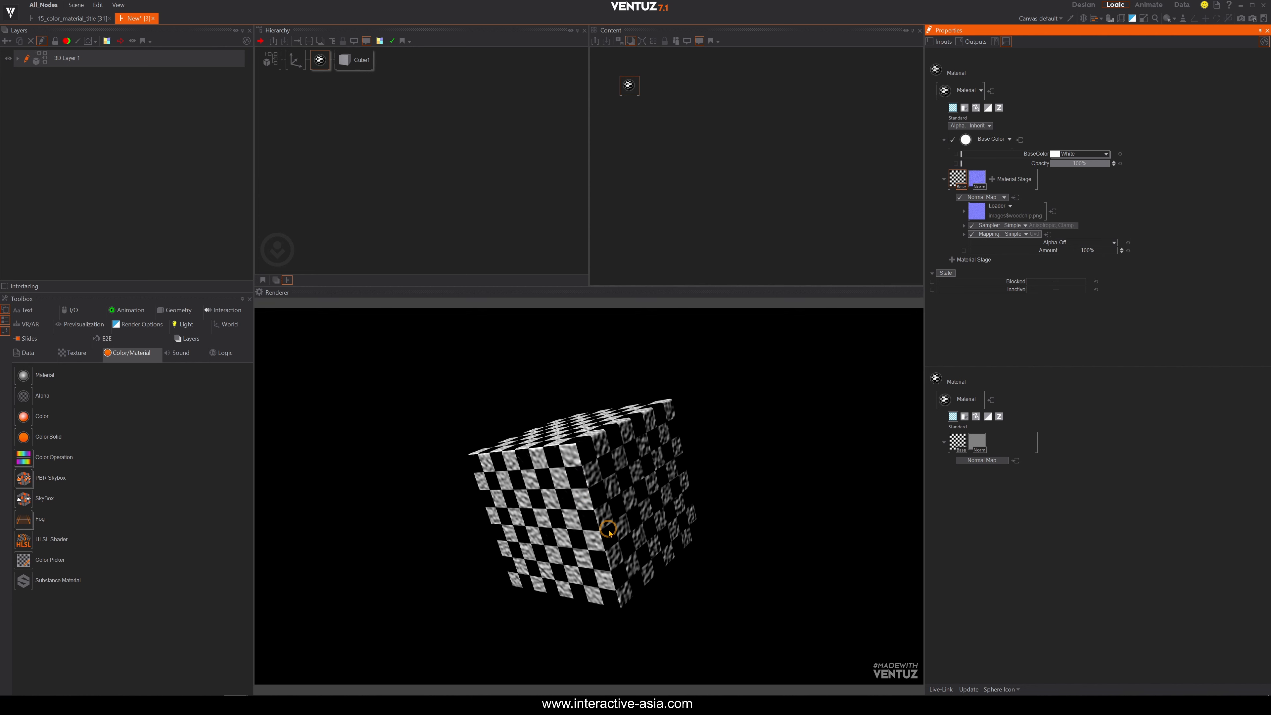
Review the settings of the texture and normal map stages and delete the Normal Map stage from the material
click(954, 180)
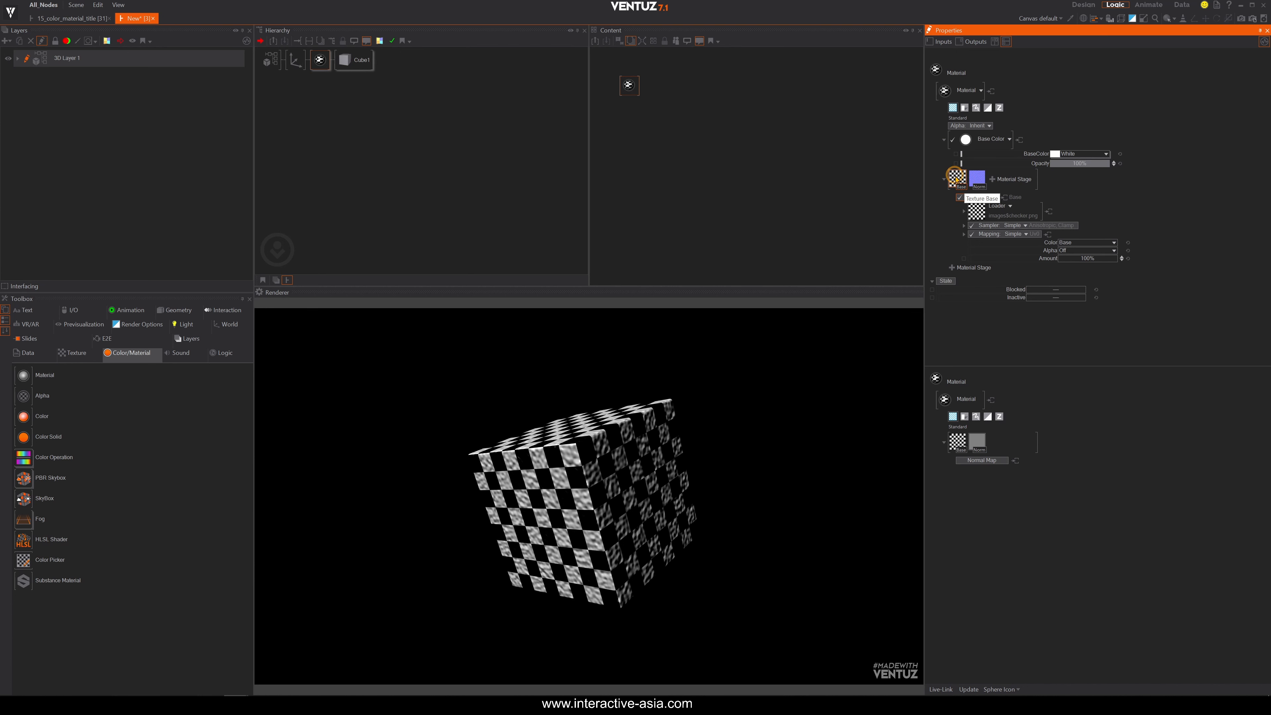
click(977, 178)
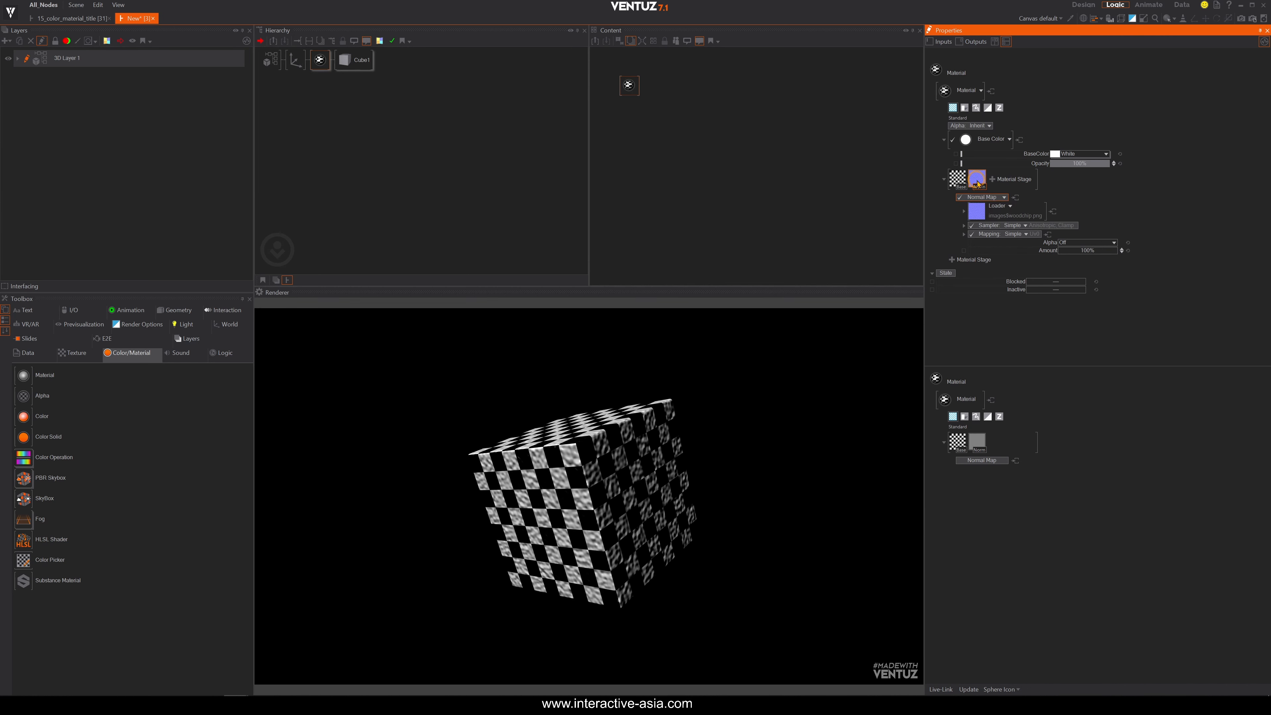
key(Delete)
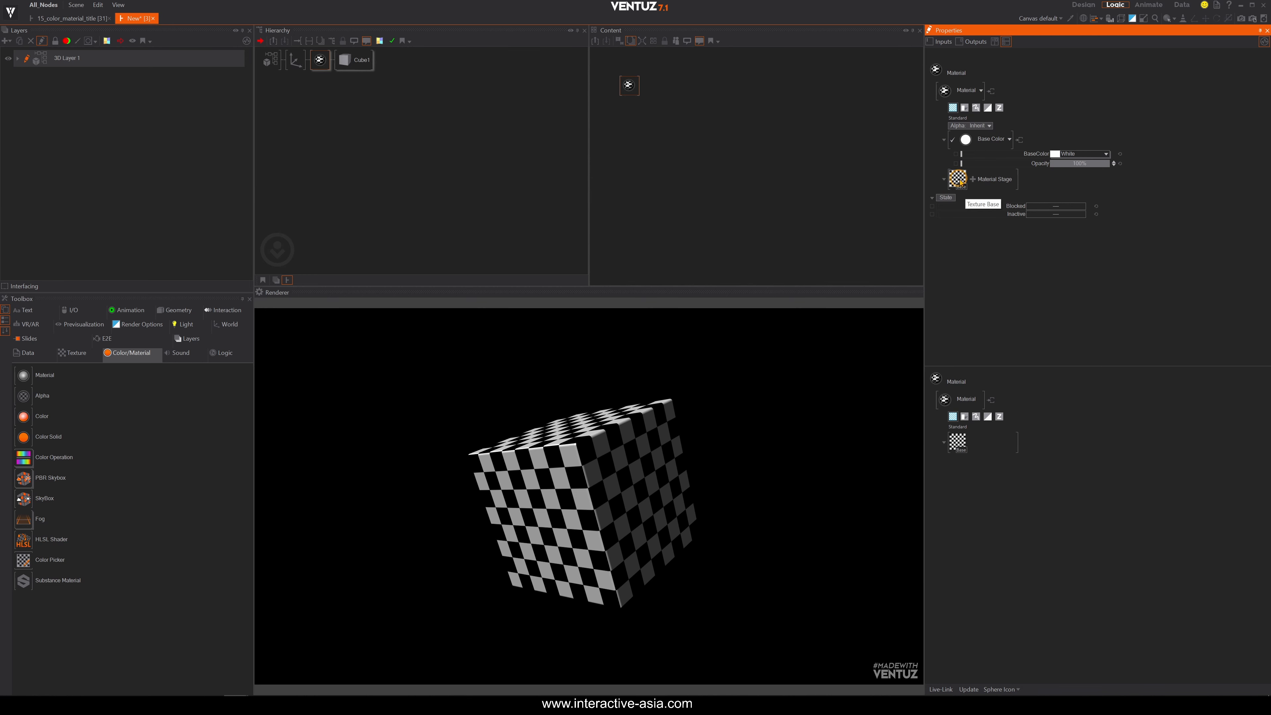
Load the built-in ShapeCircle.png image into the material's texture stage
click(963, 176)
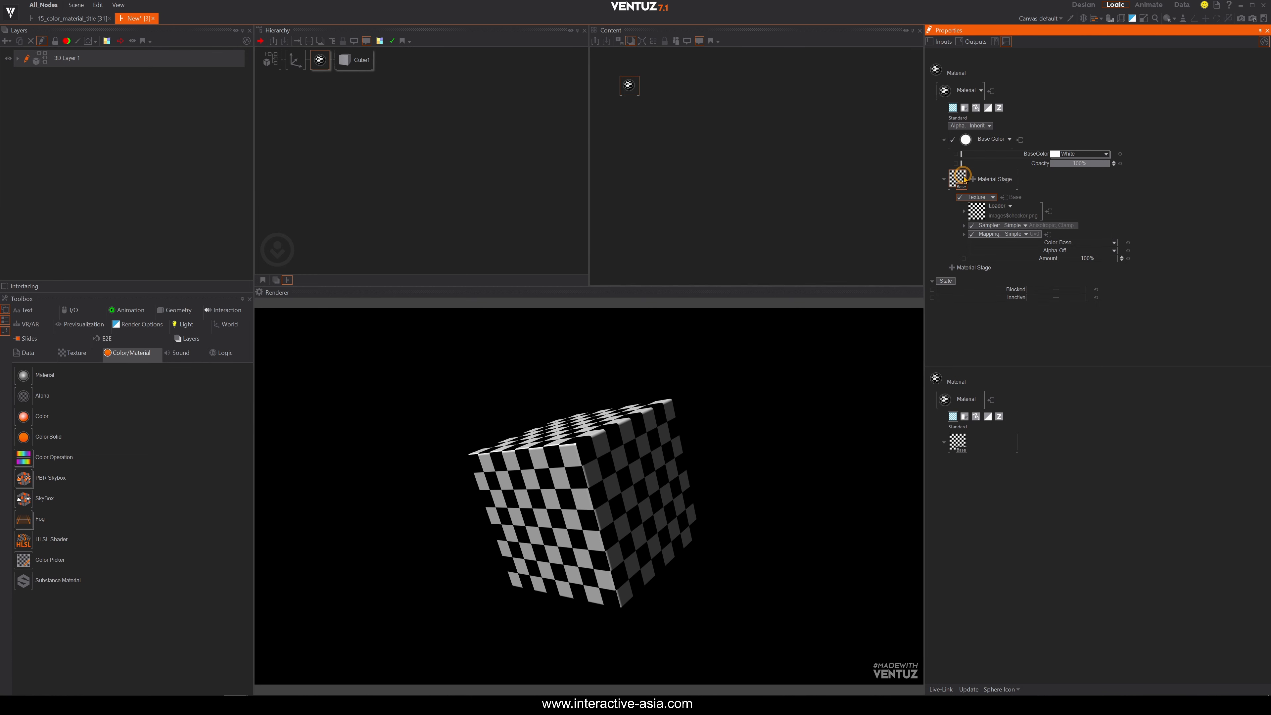
click(993, 196)
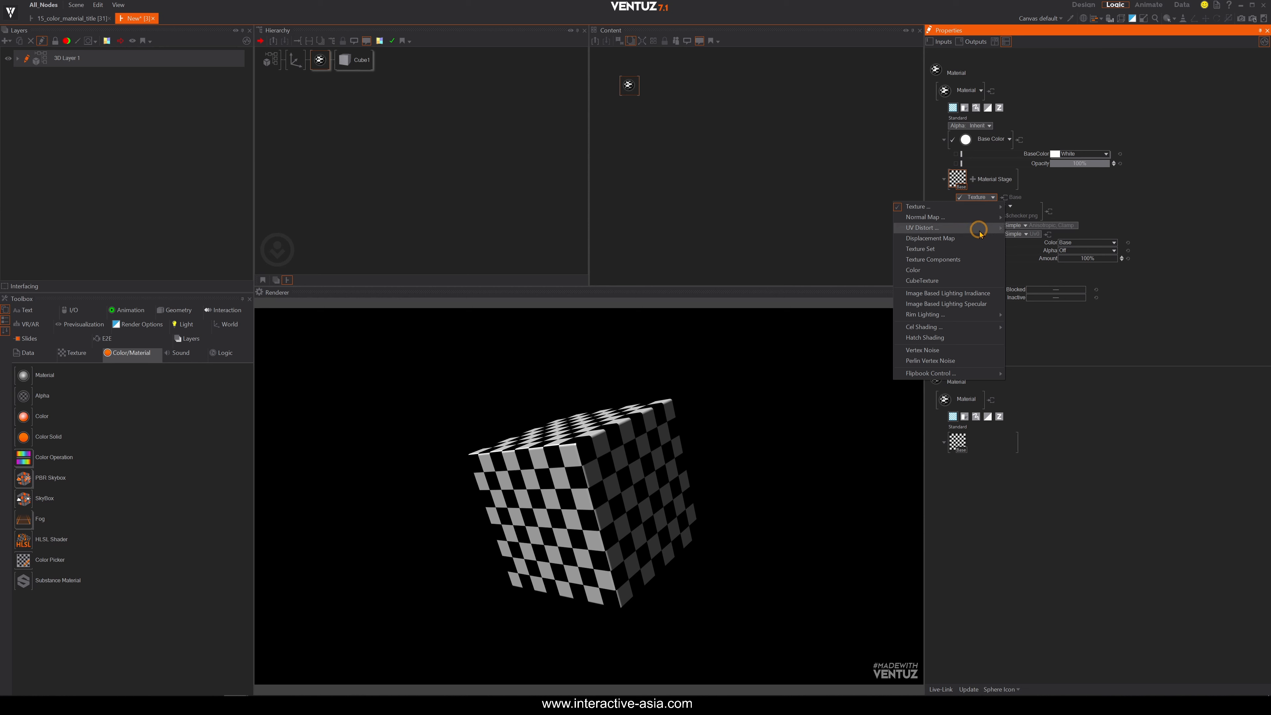
click(1108, 207)
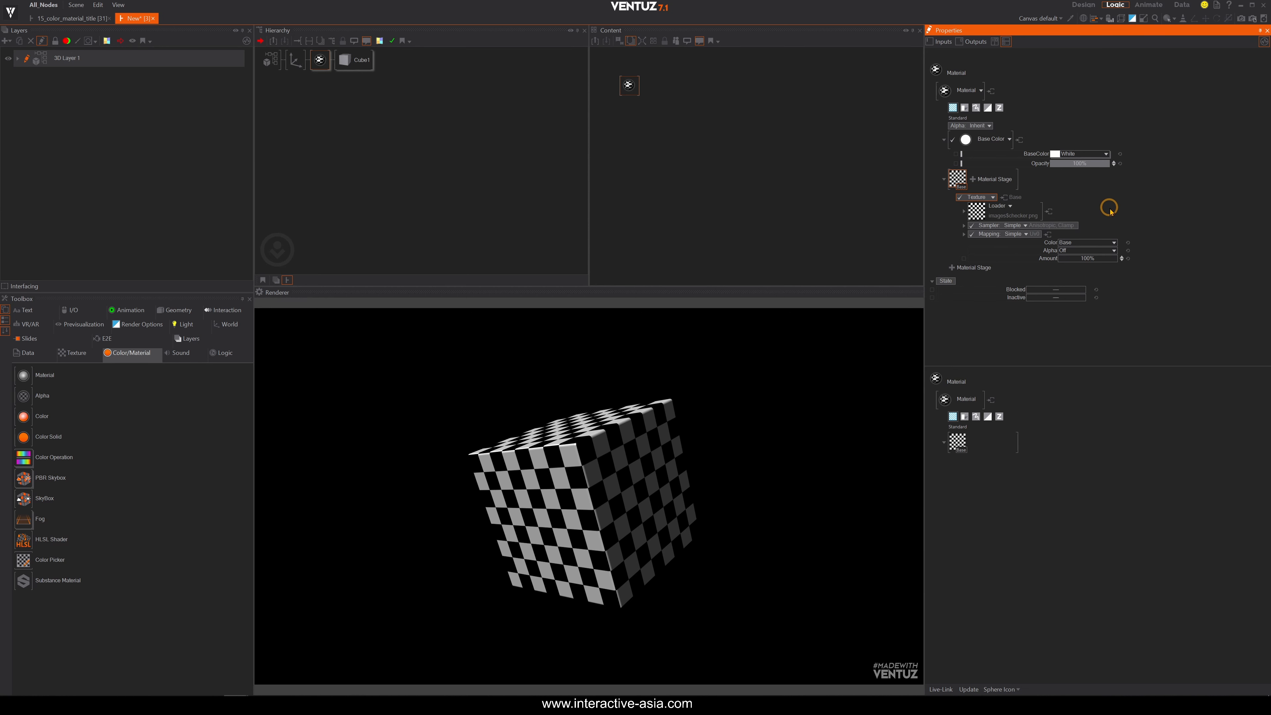
click(1012, 209)
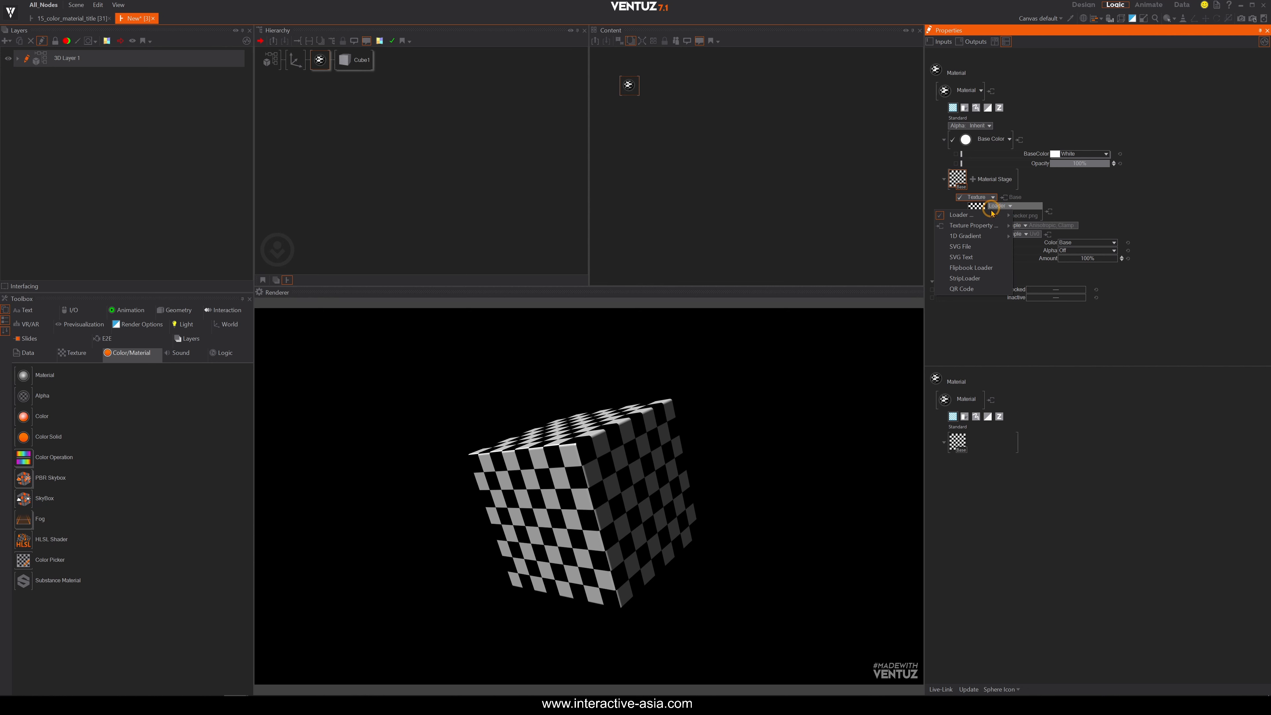
mouse_move(970, 219)
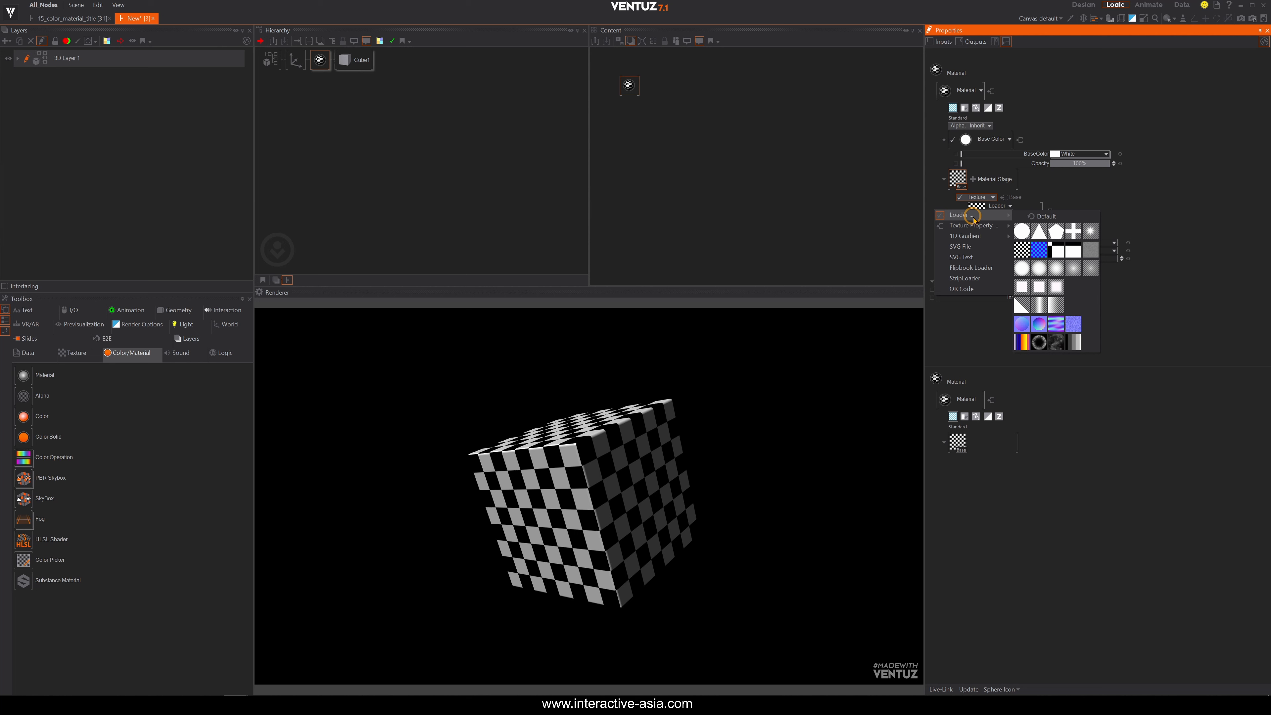
click(1021, 231)
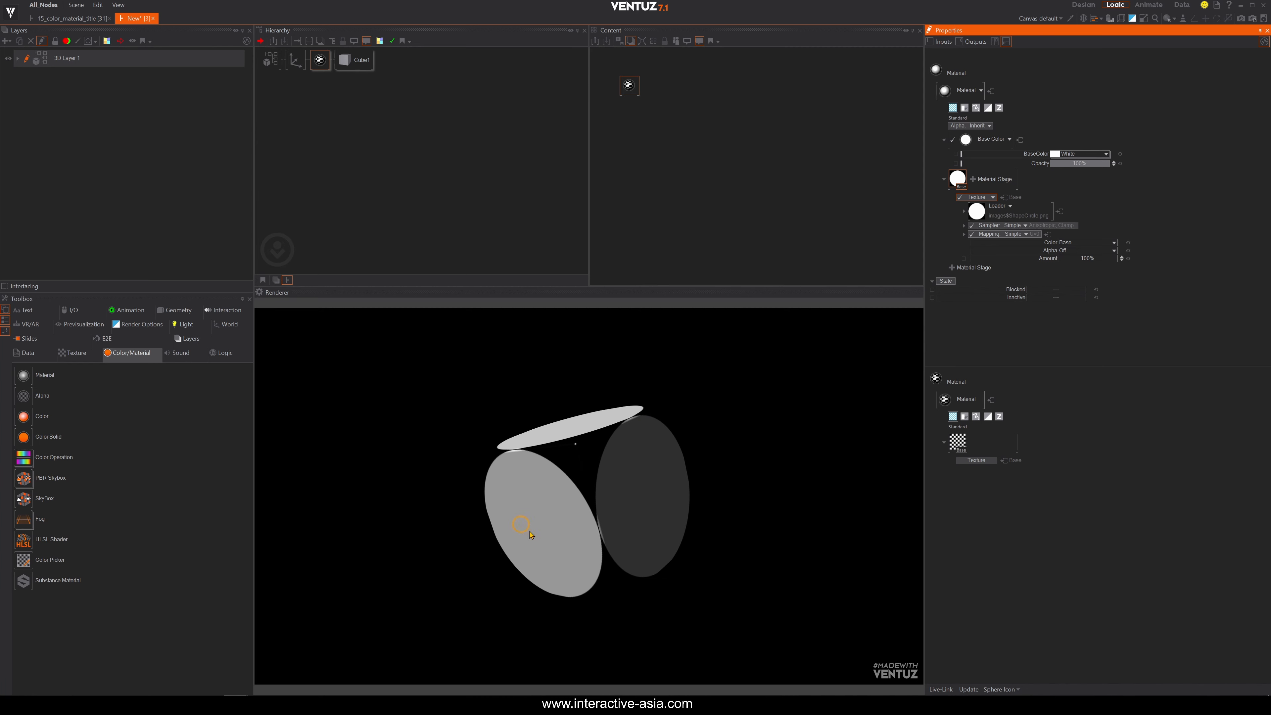
Replace the texture stage's image with the built-in triangle shape, followed by the blue-purple wave pattern
click(1010, 206)
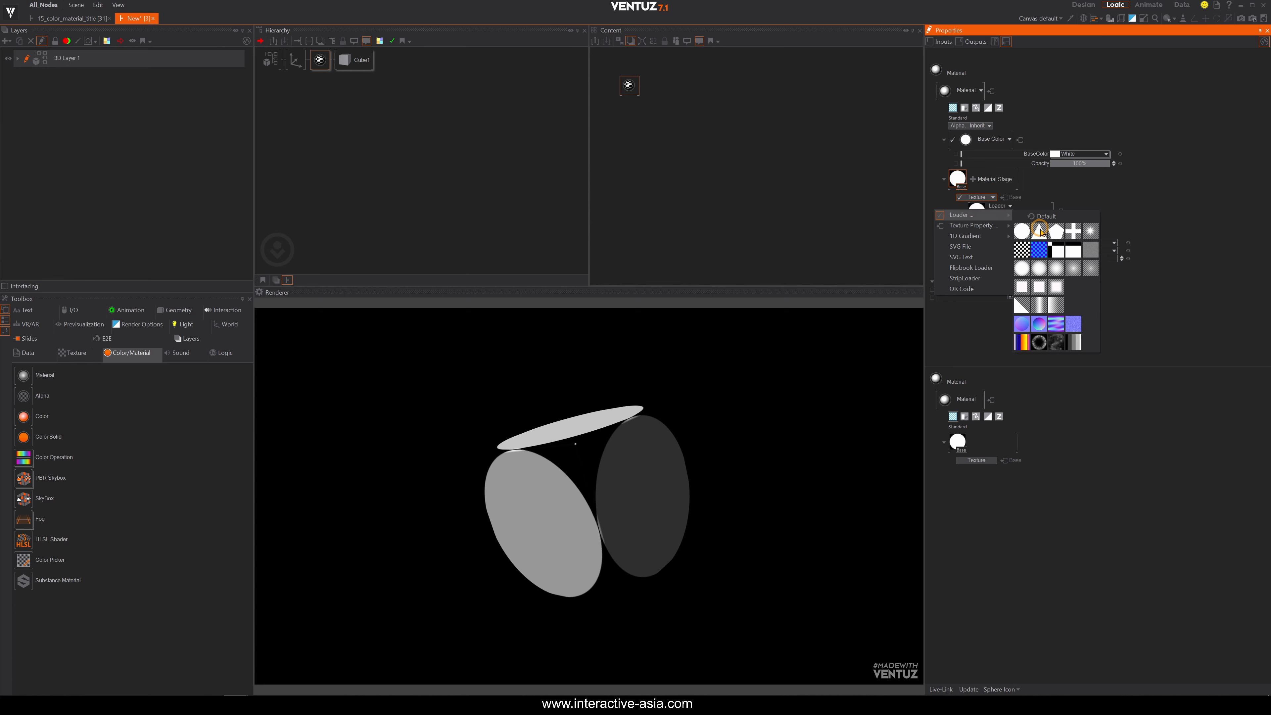
click(1040, 229)
click(1010, 207)
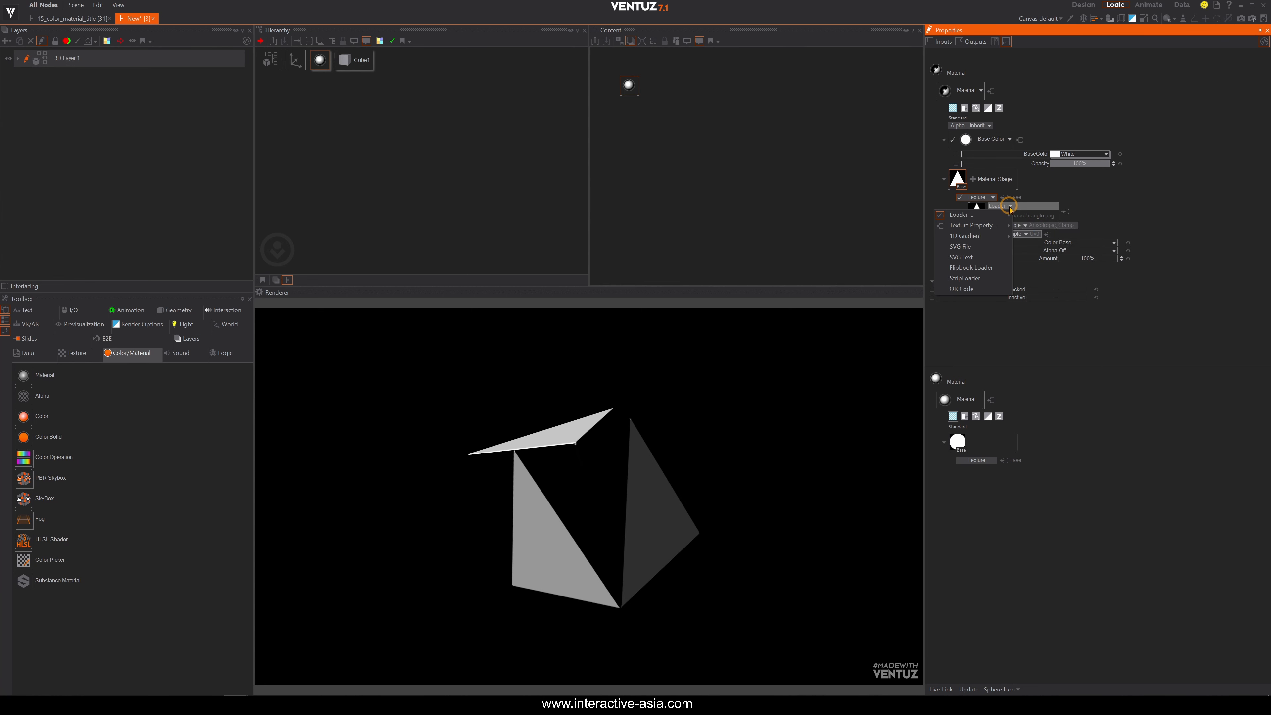
click(1012, 206)
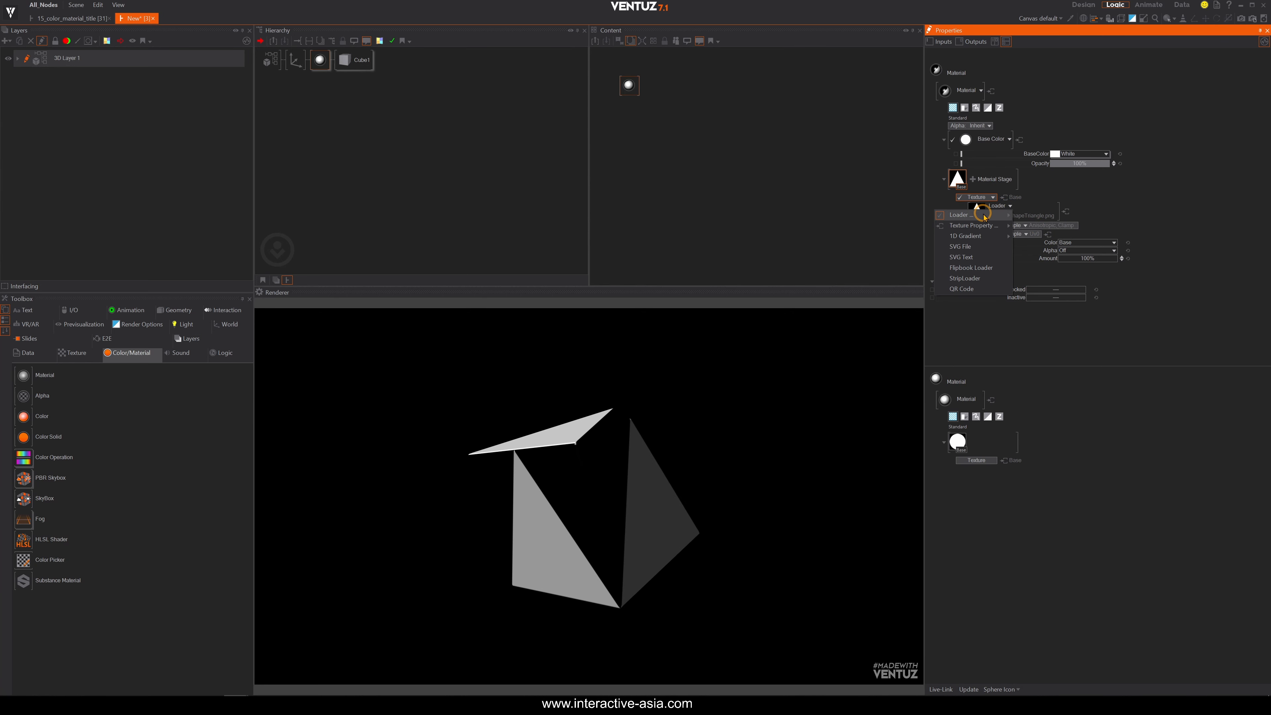
mouse_move(999, 214)
click(1053, 323)
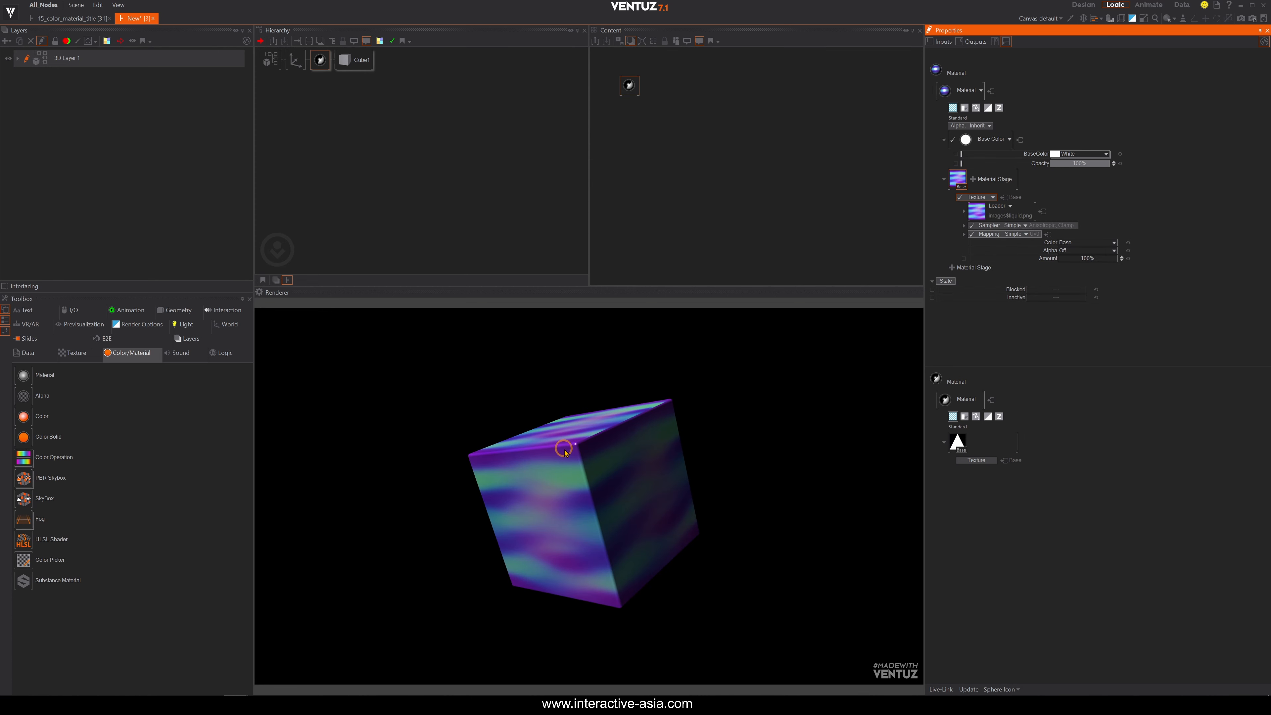
Switch the texture stage's source to a Live Video texture property
click(1010, 206)
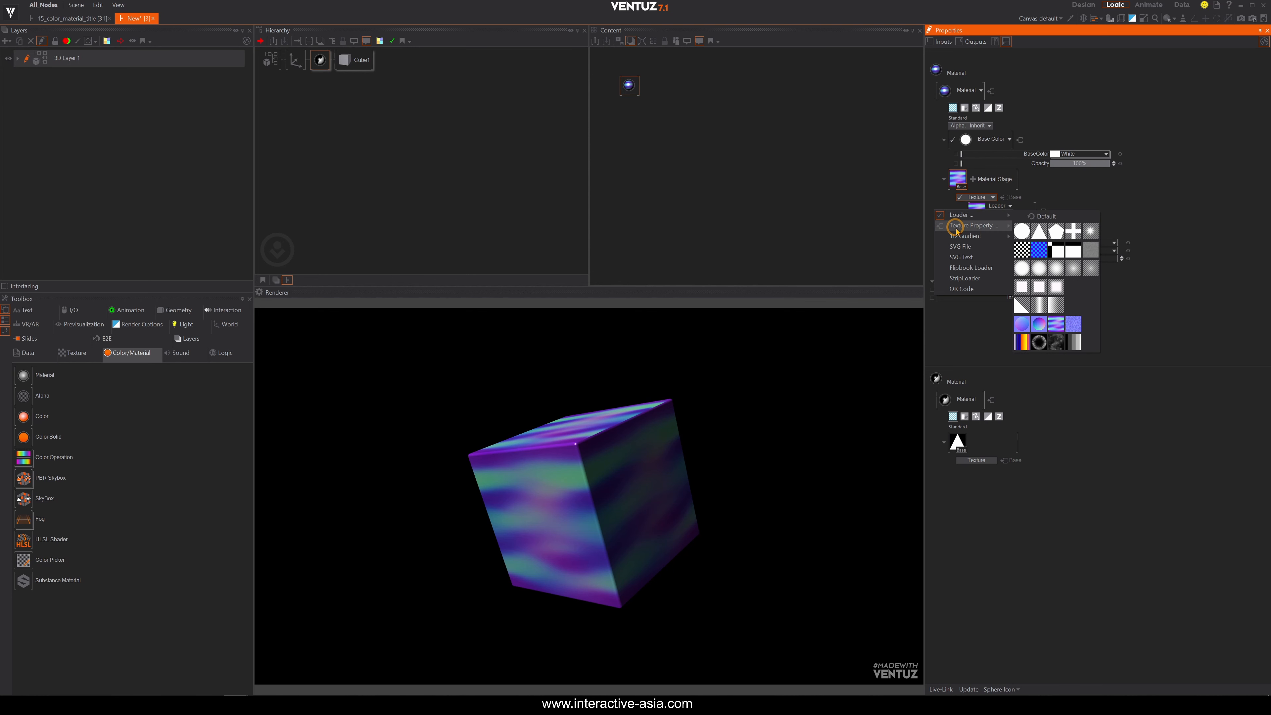
mouse_move(956, 229)
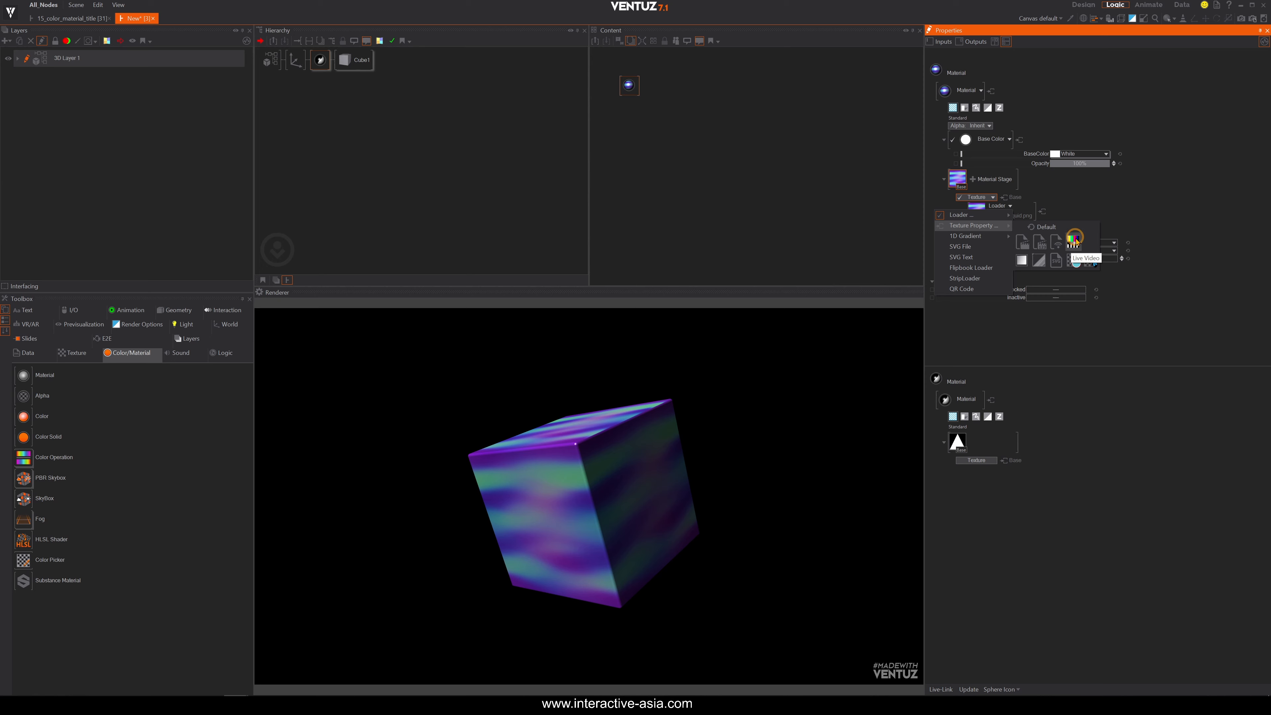
click(1074, 241)
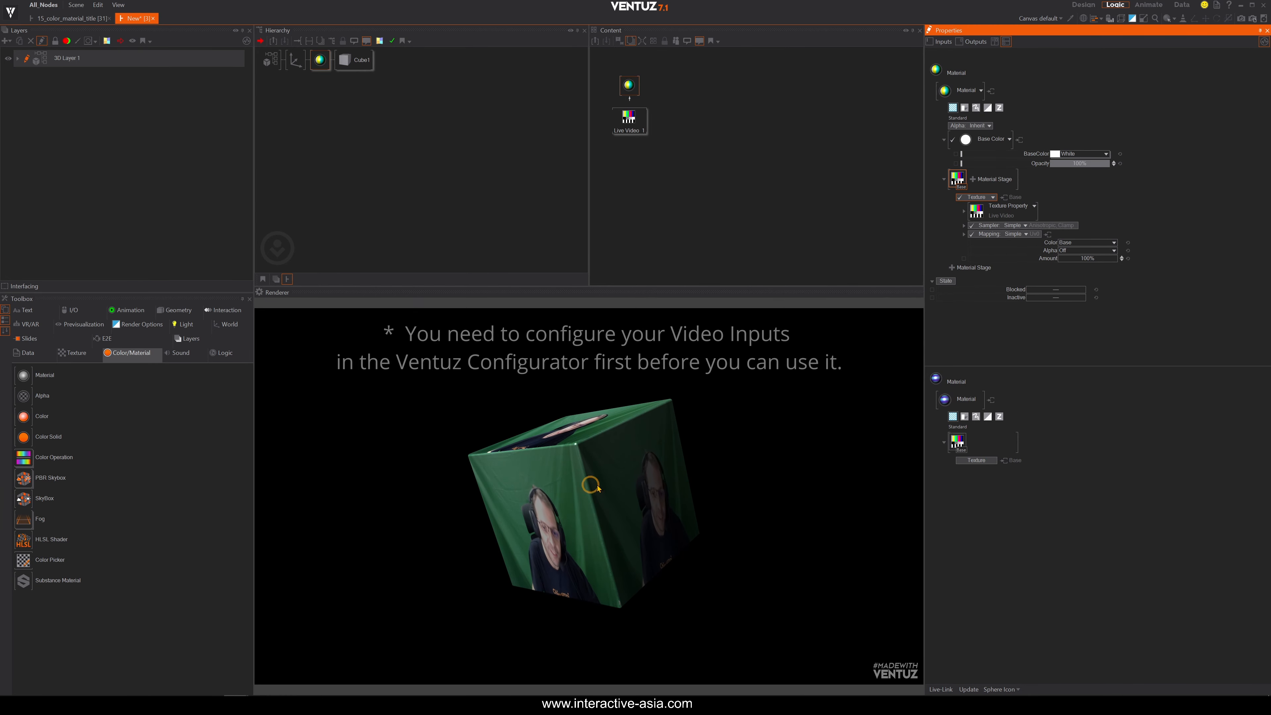
Rotate the cube's axis to about -31.6 on X and -35.5 on Y
click(295, 60)
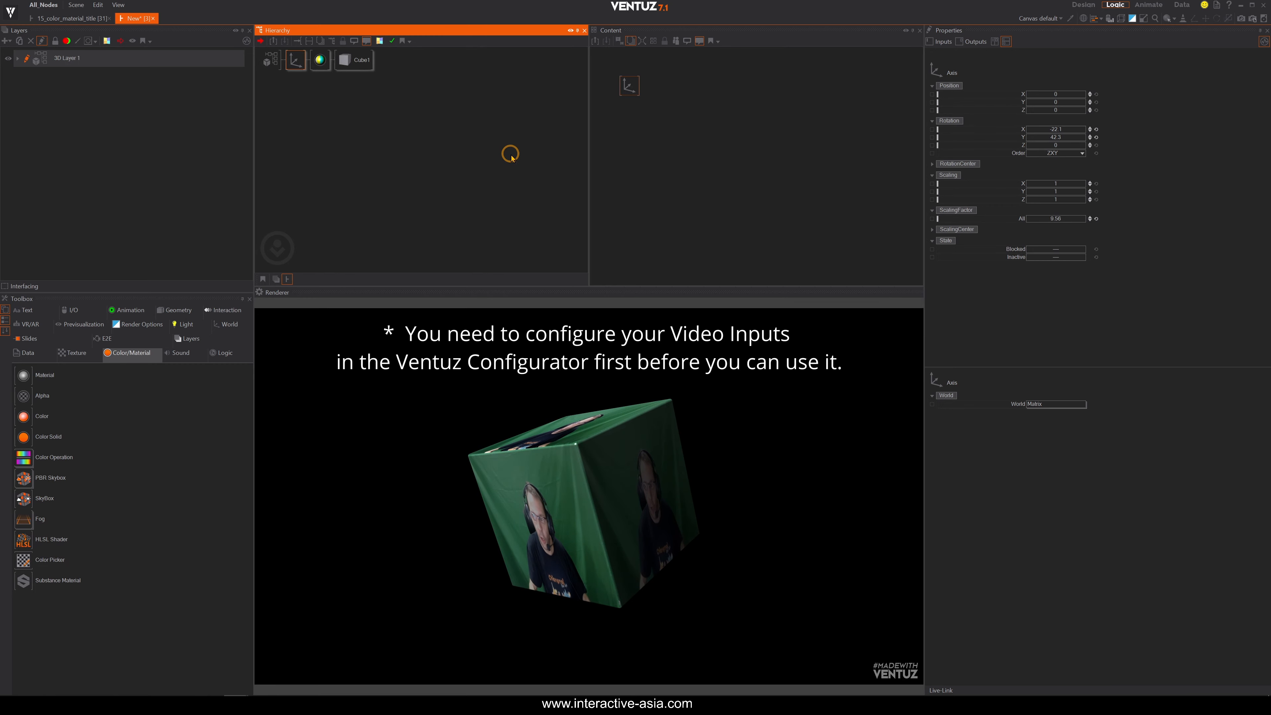
mouse_move(1053, 129)
mouse_down()
mouse_move(1025, 129)
mouse_move(1084, 132)
mouse_move(1025, 127)
mouse_move(1081, 131)
mouse_move(1027, 128)
mouse_move(1080, 131)
mouse_move(1025, 140)
mouse_move(1087, 135)
mouse_move(1026, 136)
mouse_move(1087, 137)
mouse_move(1047, 141)
mouse_move(1076, 138)
mouse_up()
click(385, 90)
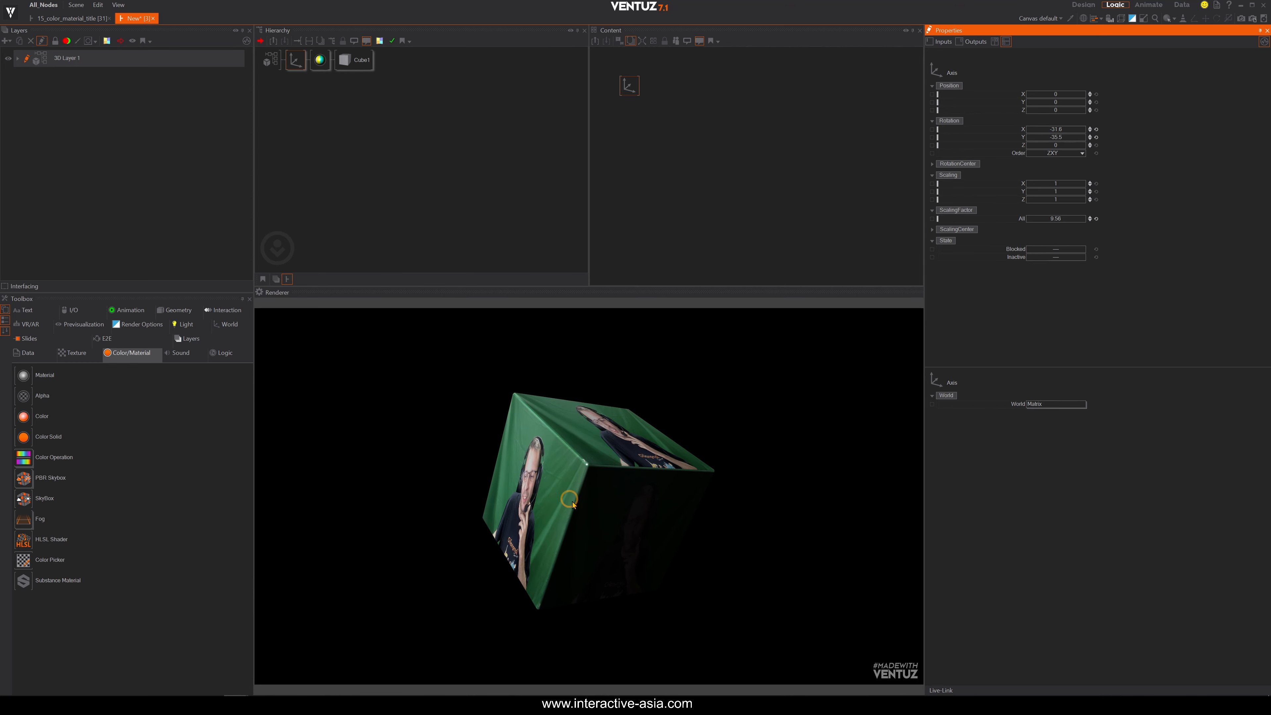
Change the material's lighting model from Base Color to No Light
click(322, 61)
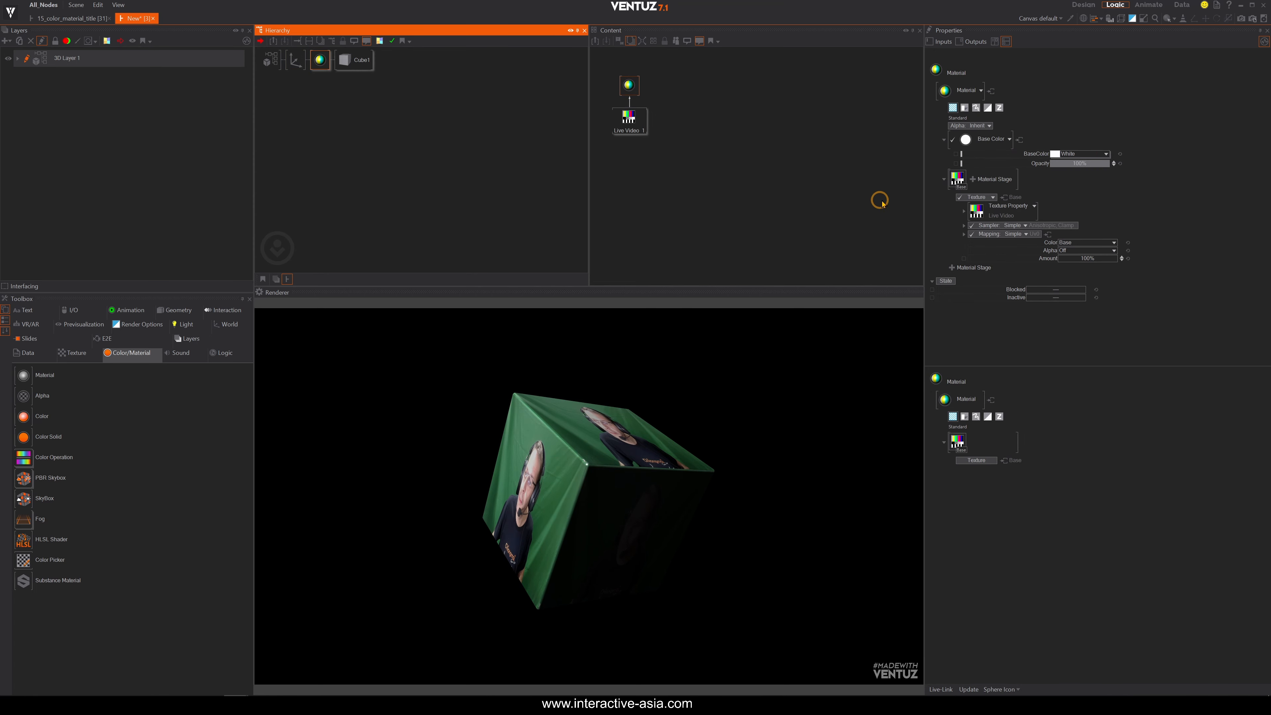
click(1009, 139)
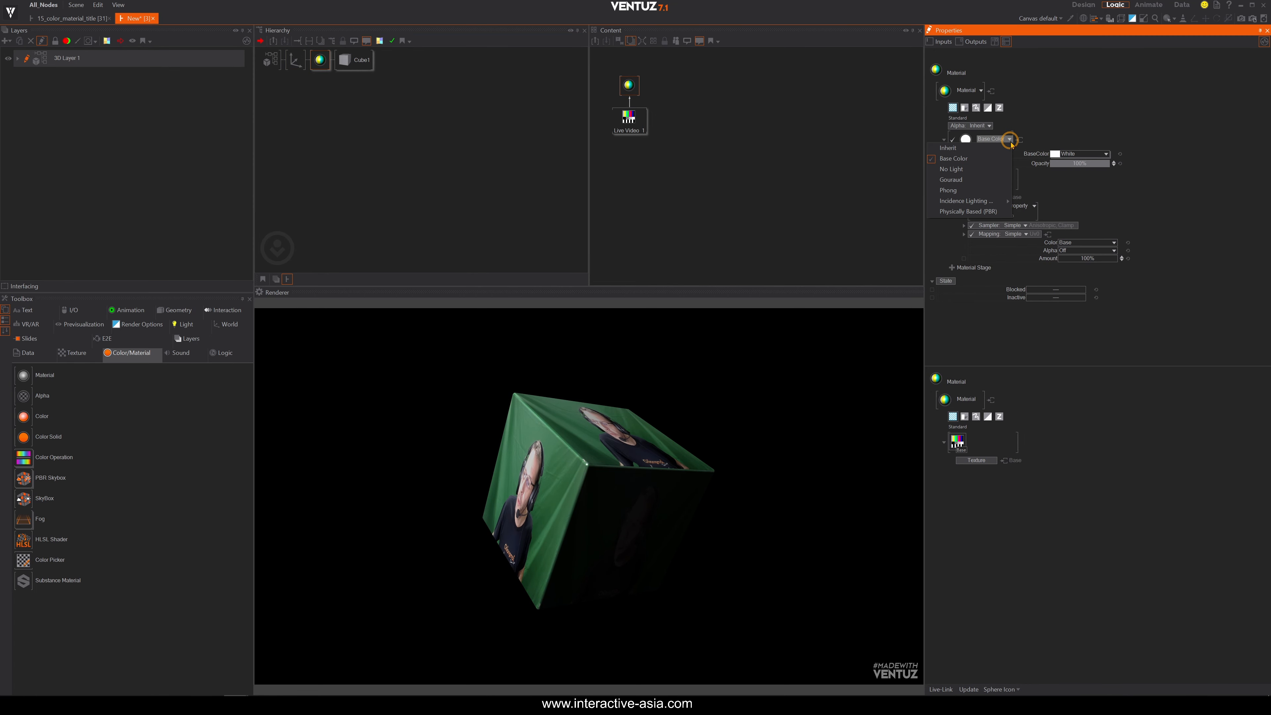
click(955, 170)
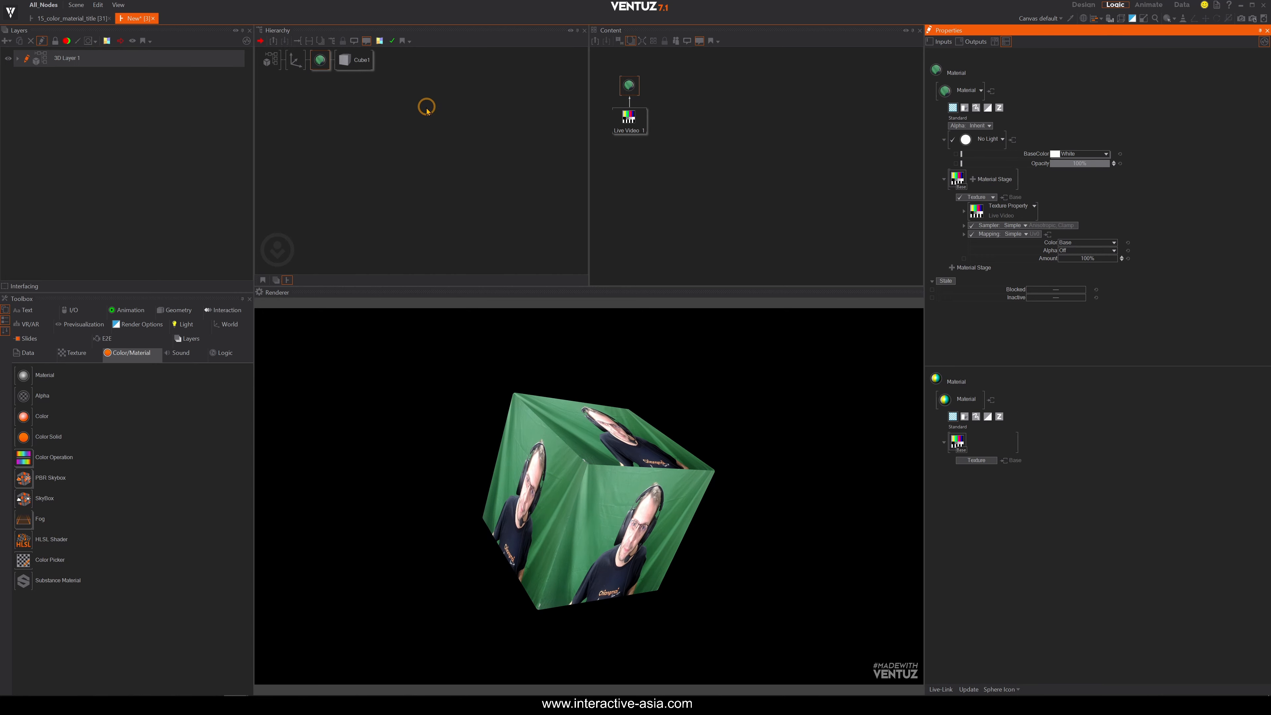
Rotate the cube's axis to about -27.6 on X and -58.7 on Y
click(296, 60)
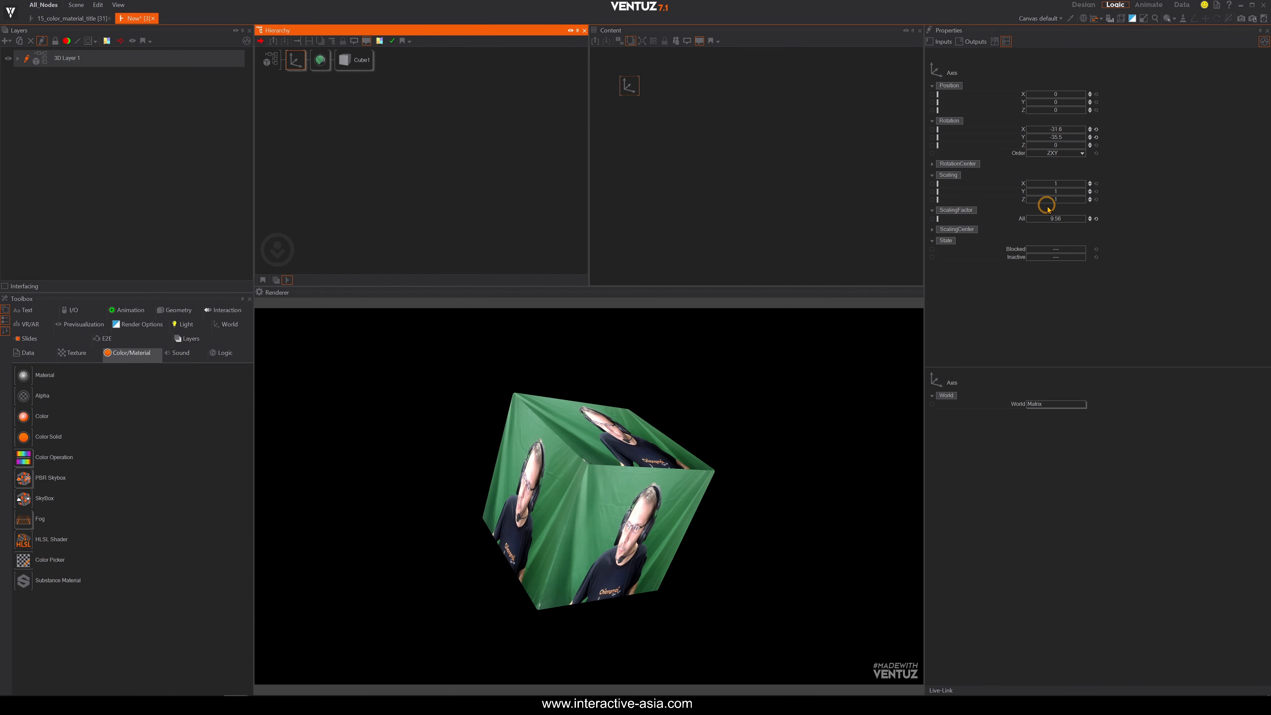
mouse_move(1049, 129)
mouse_down()
mouse_move(1085, 128)
mouse_move(1026, 125)
mouse_move(1084, 139)
mouse_move(1025, 136)
mouse_move(1080, 145)
mouse_move(1056, 136)
mouse_up()
Delete the cube and attach a new rectangle geometry after the live video material in the hierarchy
click(361, 62)
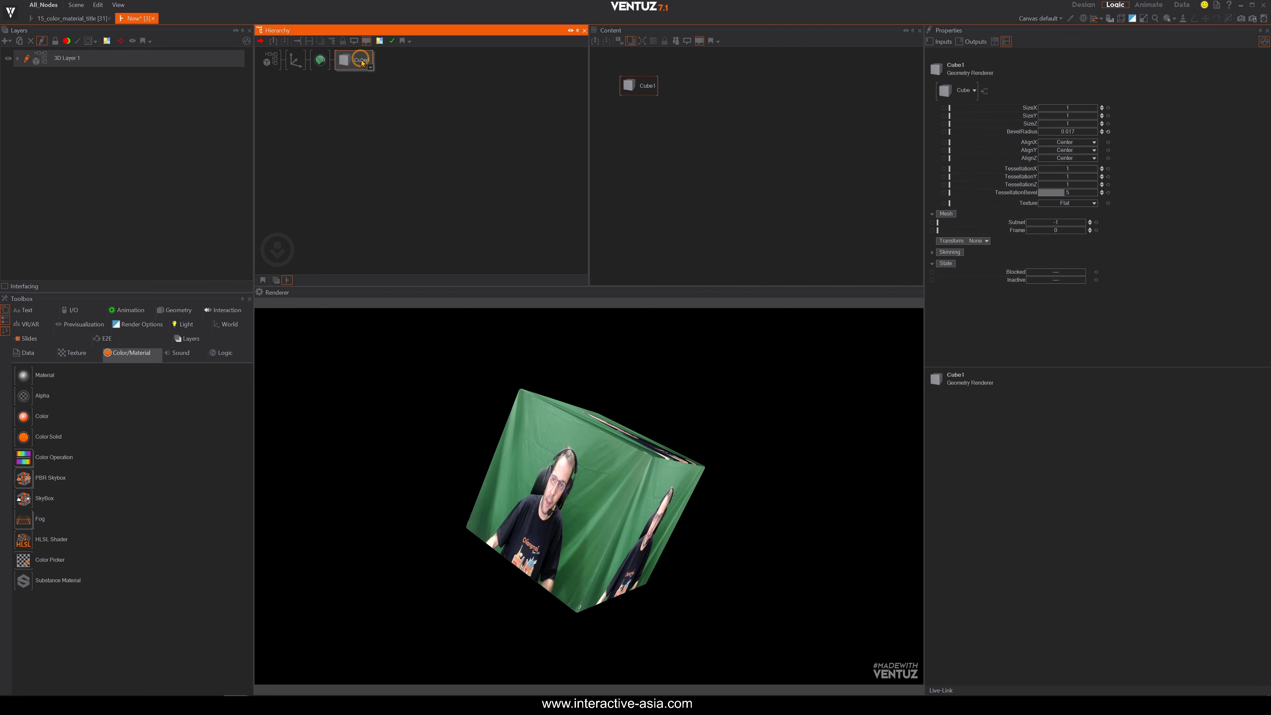
key(Delete)
double_click(360, 114)
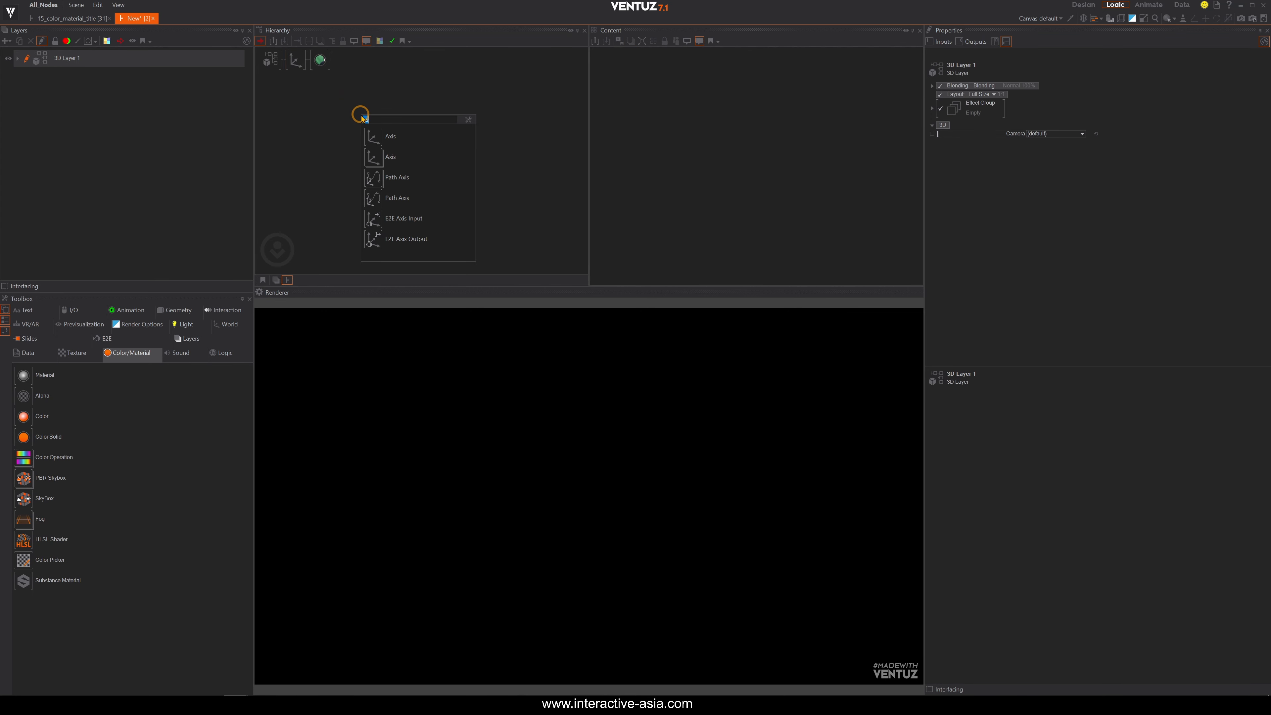
text(rec)
click(381, 136)
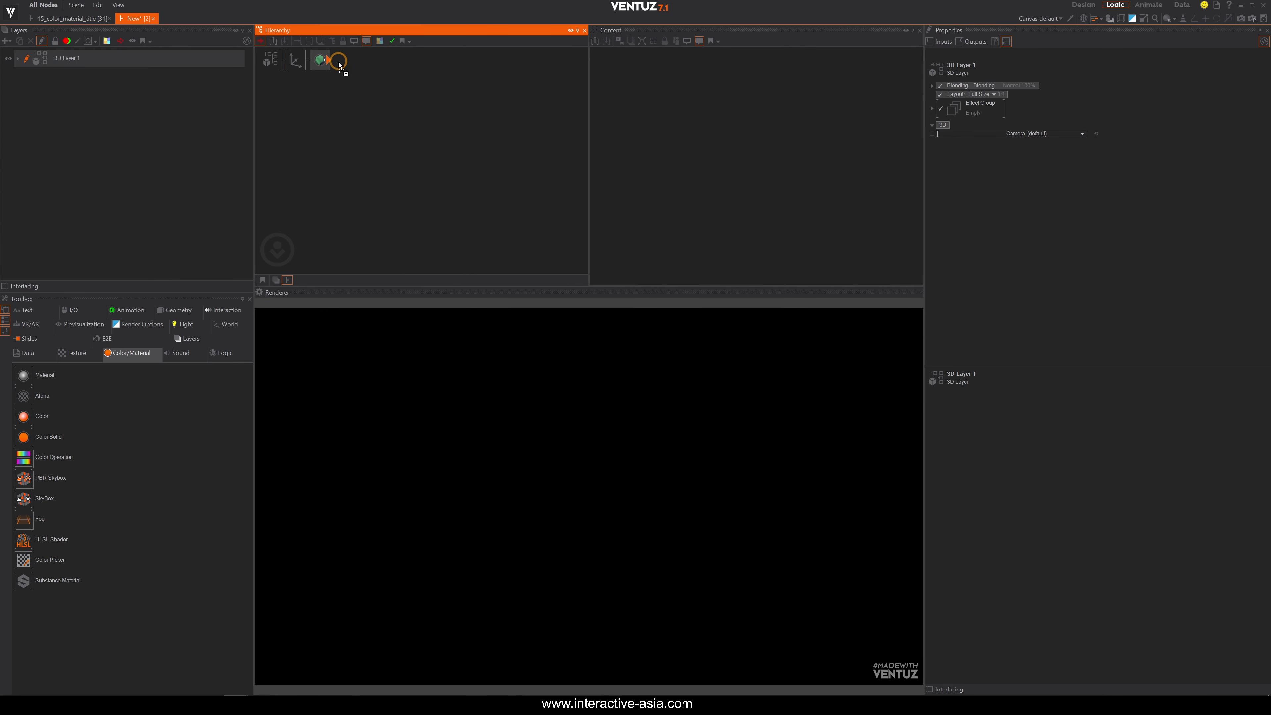
click(335, 60)
click(375, 66)
Set the rectangle's size to 16 on X and 9 on Y
click(349, 58)
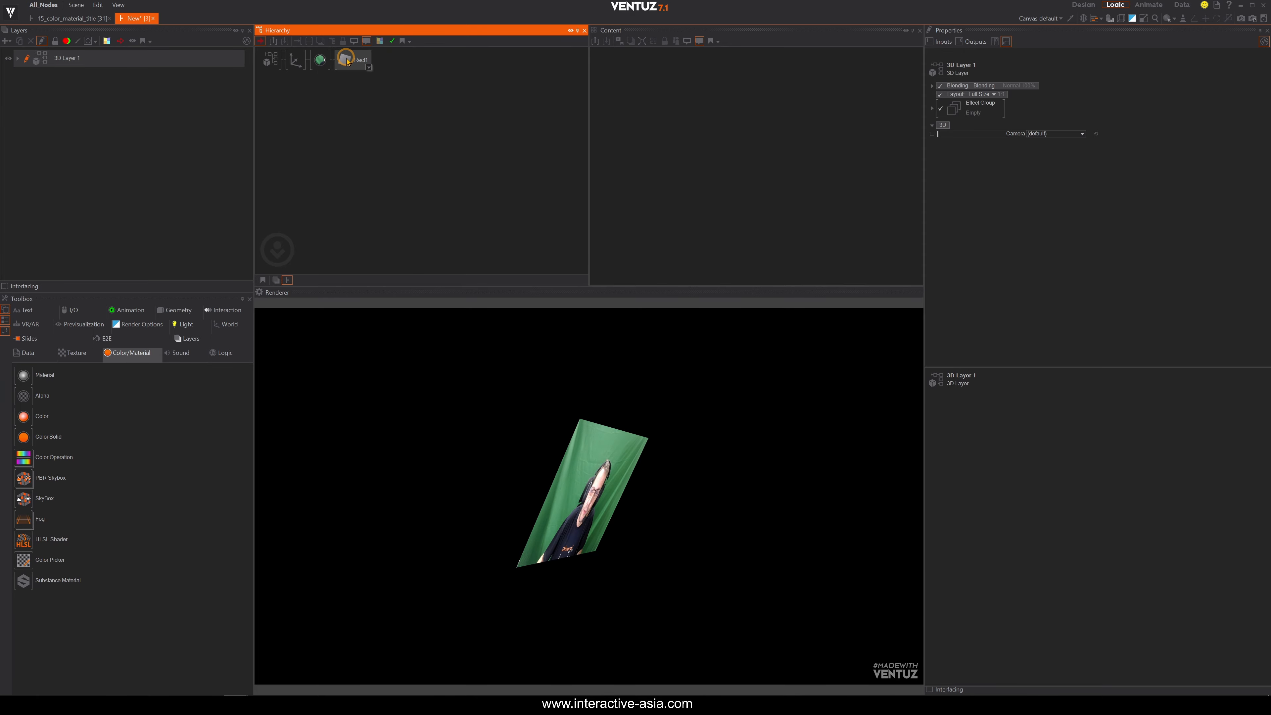
double_click(1066, 107)
text(1)
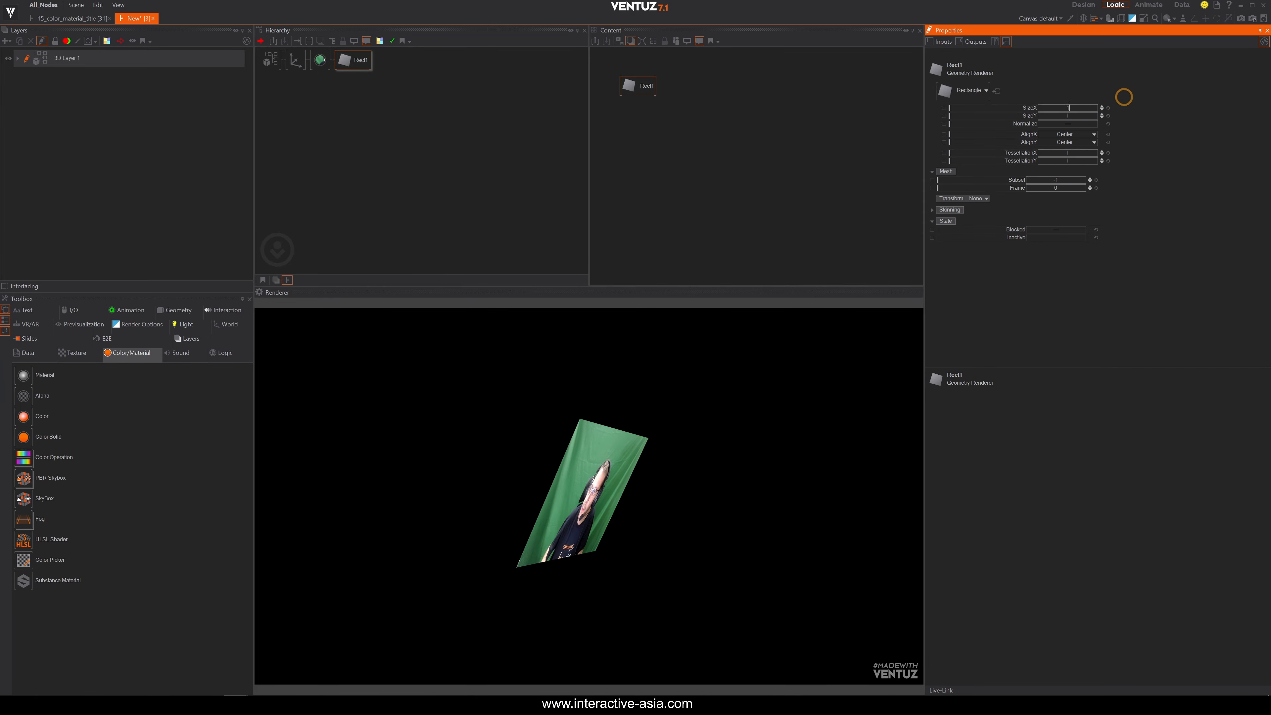
text(6)
key(Tab)
text(9)
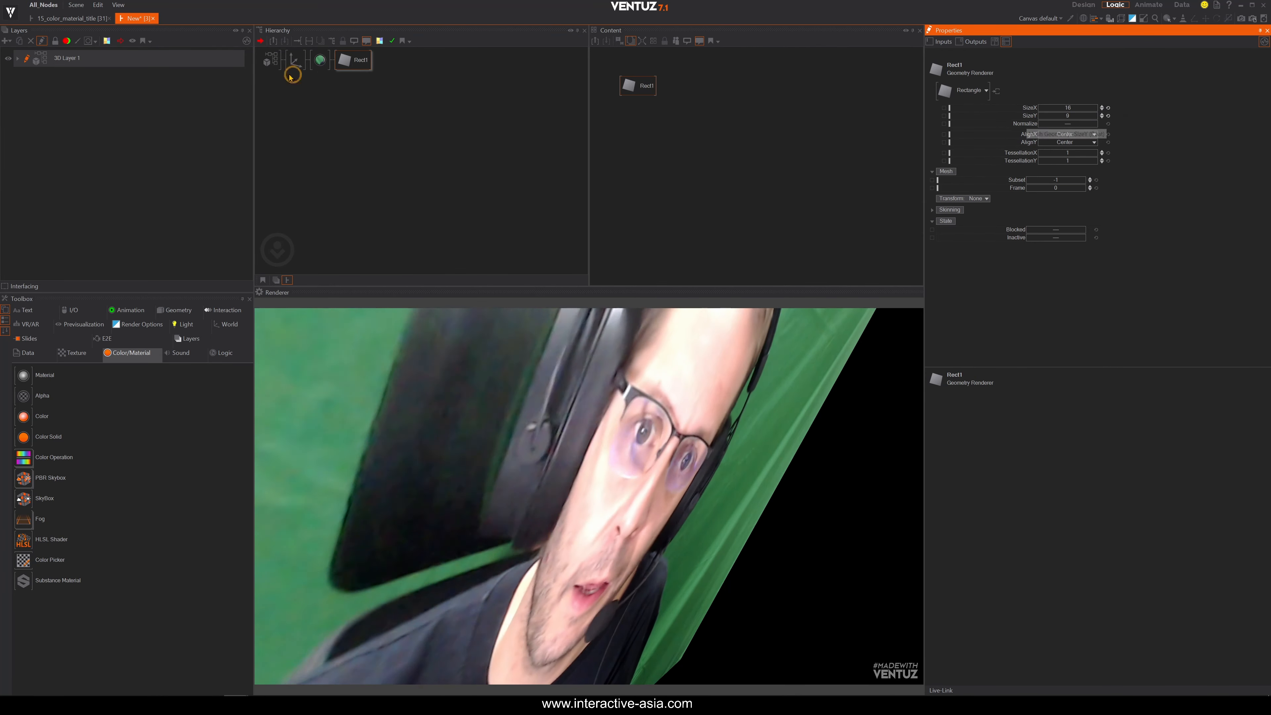
Reduce the axis's overall scaling factor until the whole rectangle fits inside the rendered view
click(295, 60)
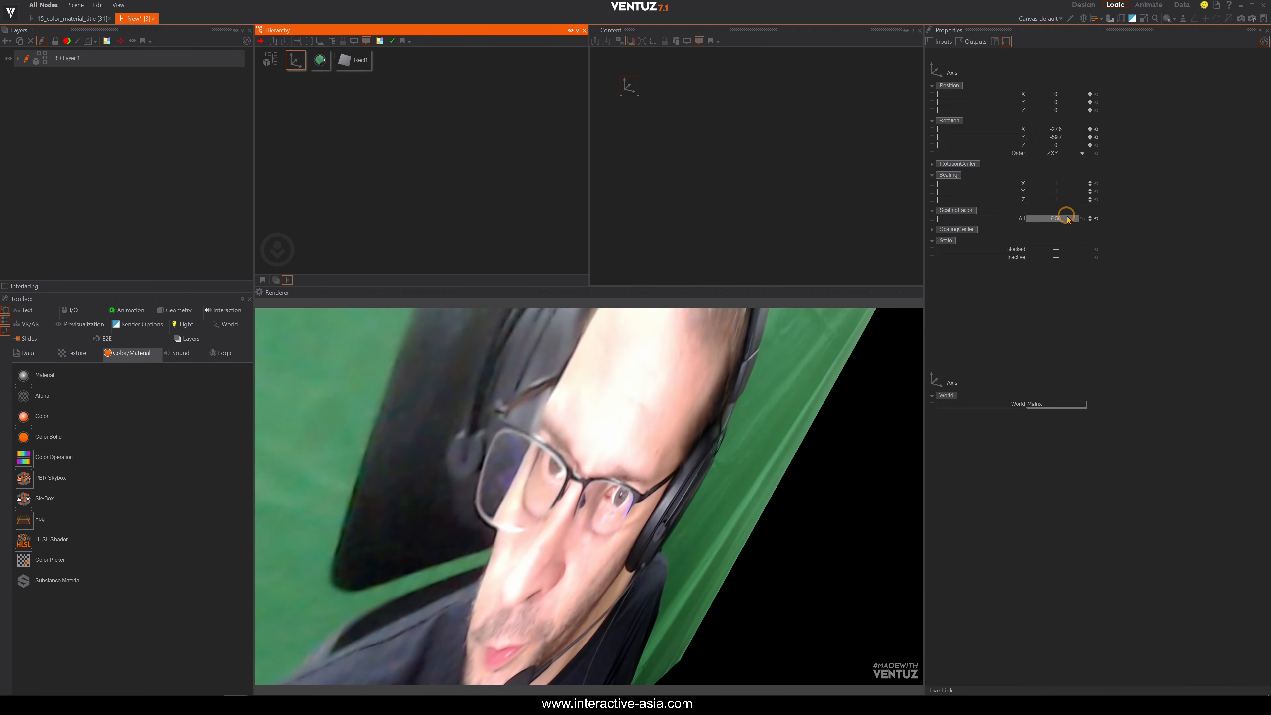
drag(1064, 218, 1026, 220)
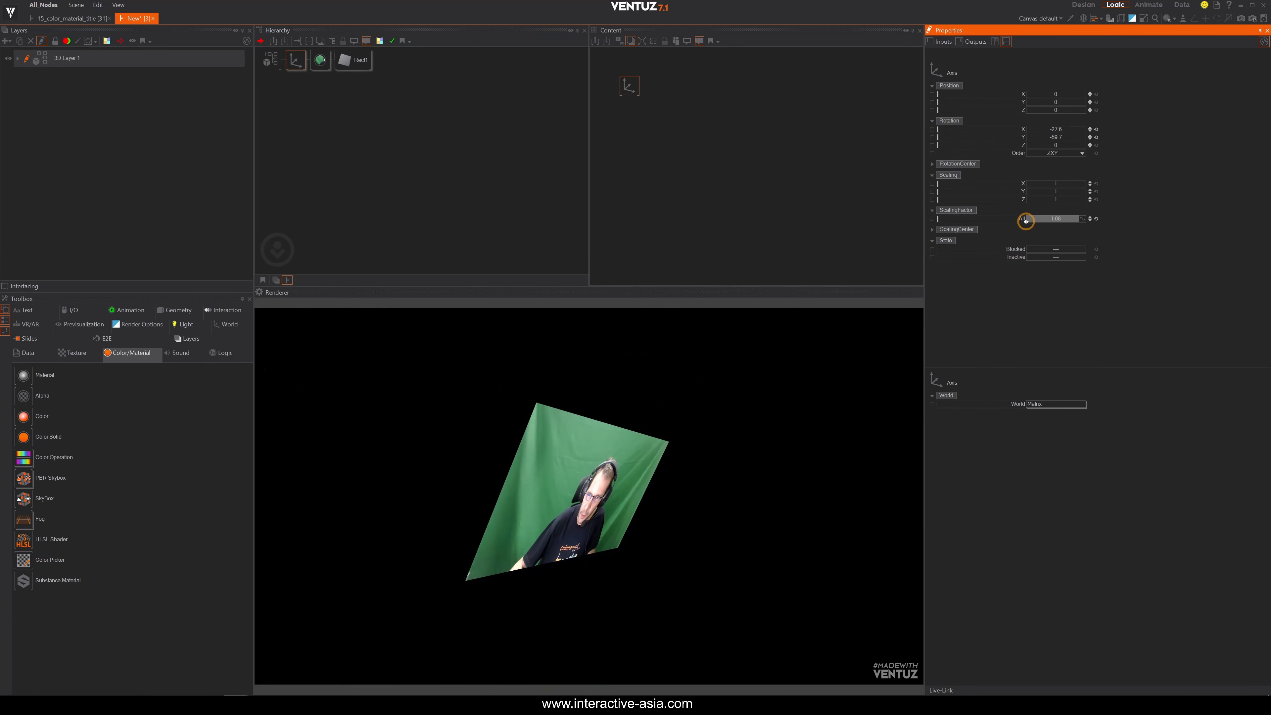
Reset the axis's X and Y rotation to 0 so the rectangle faces the camera
click(1096, 129)
click(1096, 137)
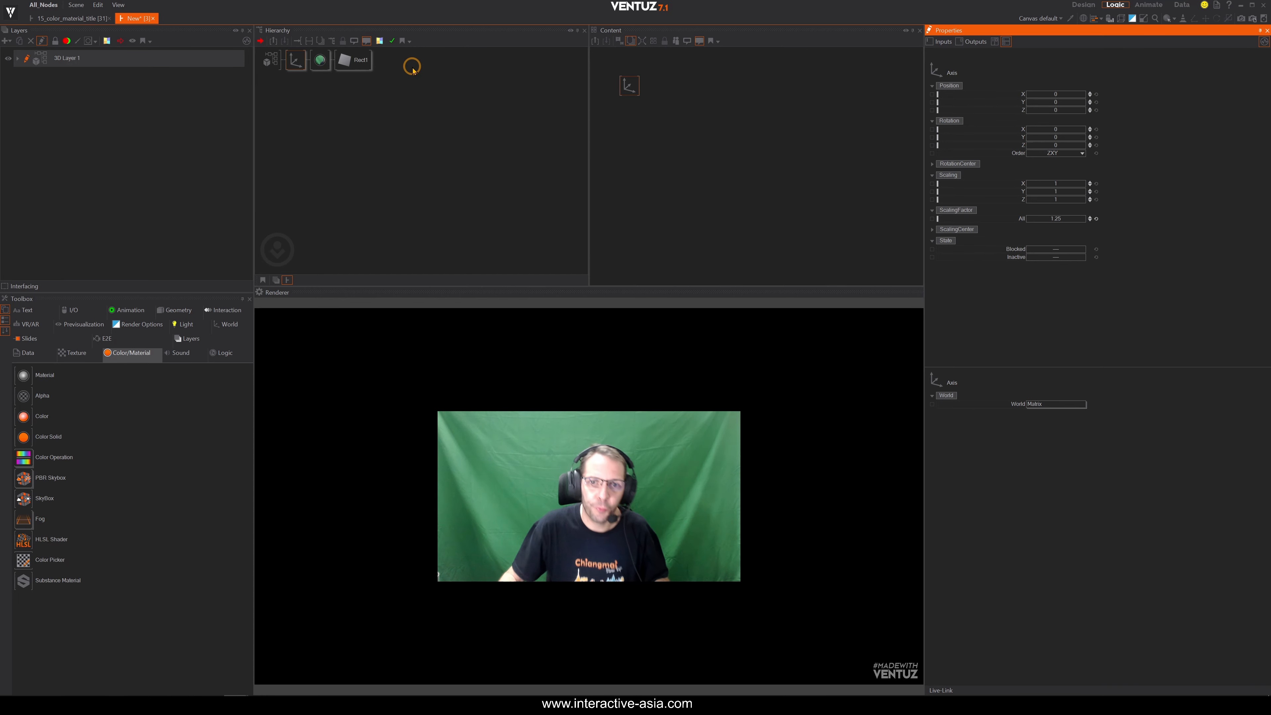
Replace the live video material in the hierarchy with a new default material placed before the rectangle
click(323, 65)
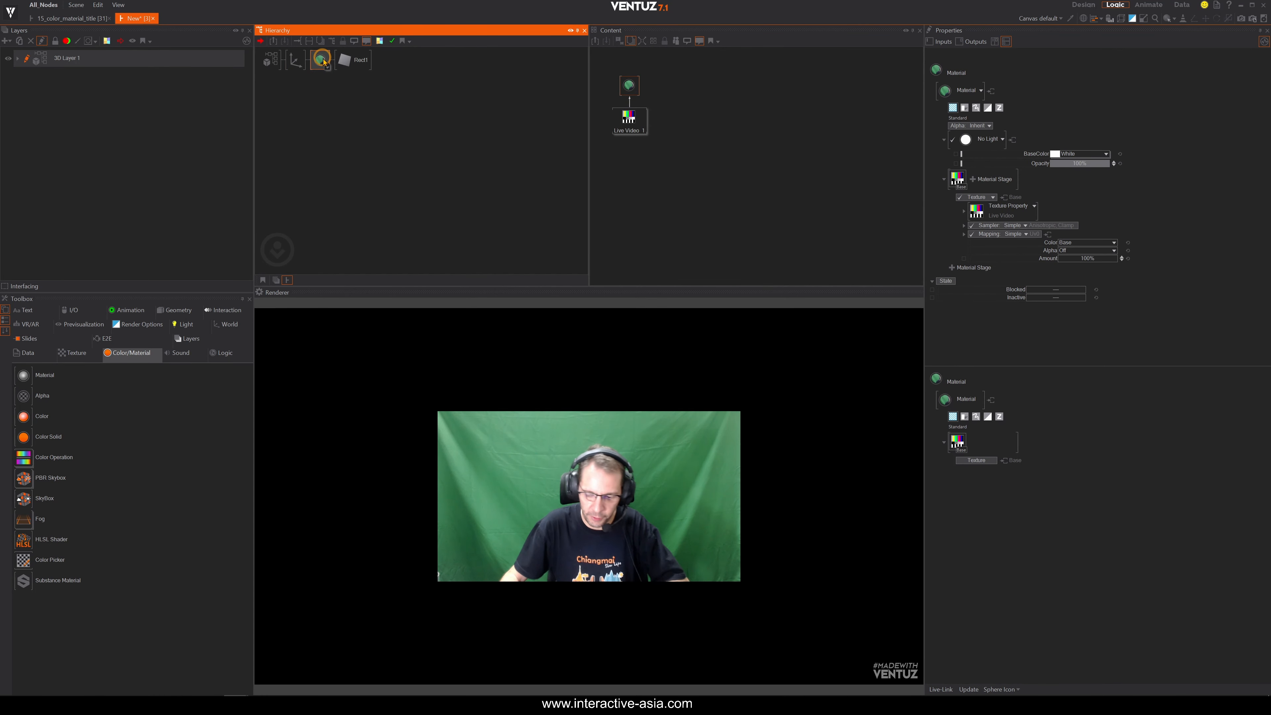
key(Delete)
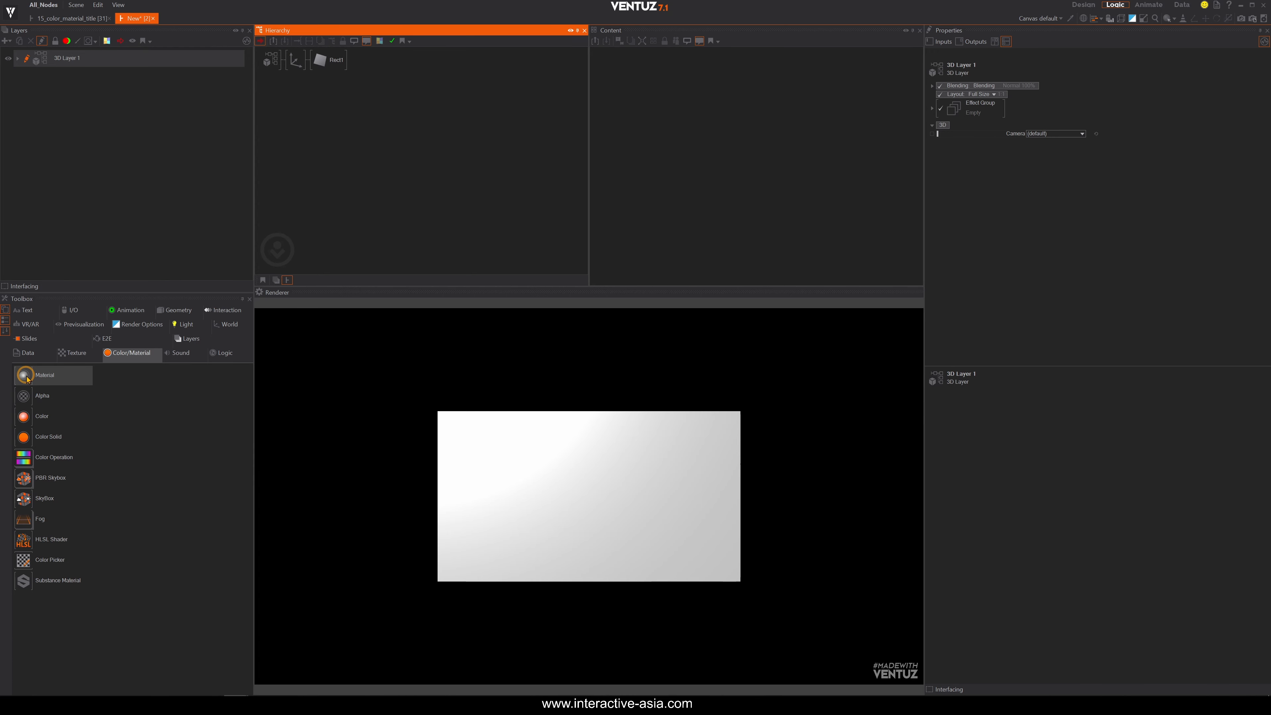
drag(27, 379, 239, 288)
mouse_move(309, 86)
mouse_down()
mouse_move(317, 64)
mouse_move(319, 76)
mouse_up()
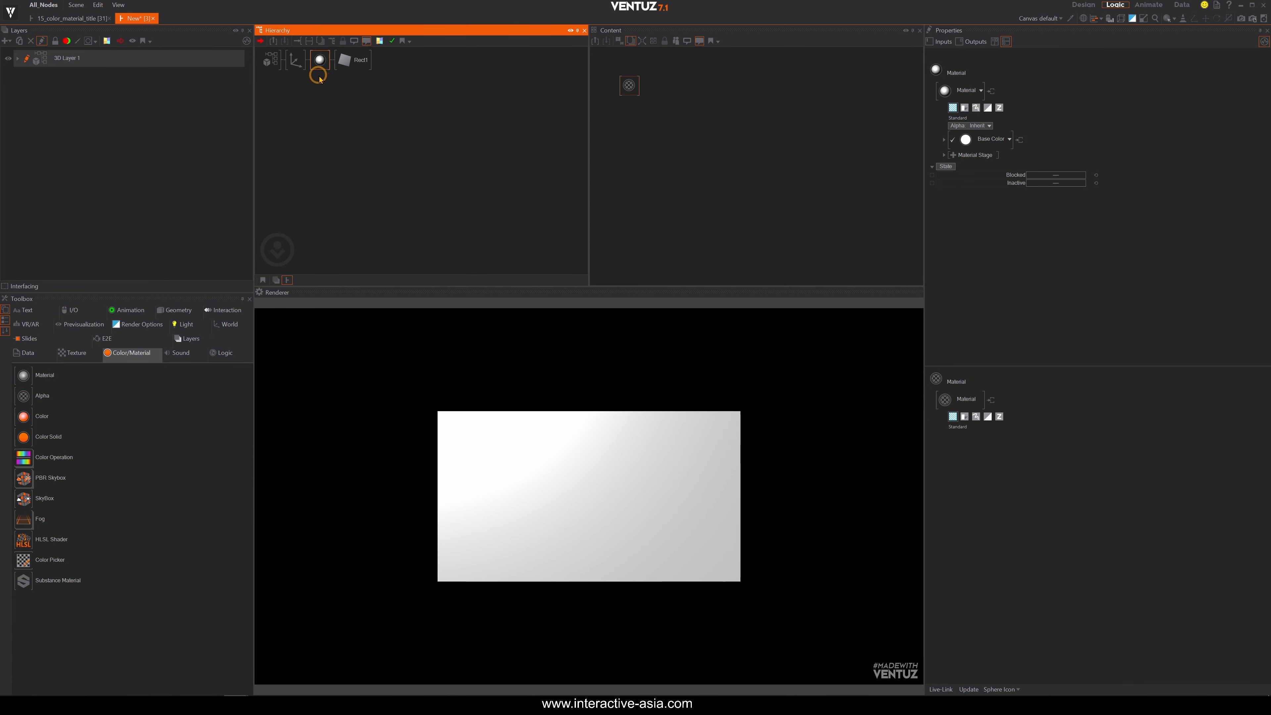
Add a Texture material stage and change its source from Loader to a Live Video texture property
click(952, 156)
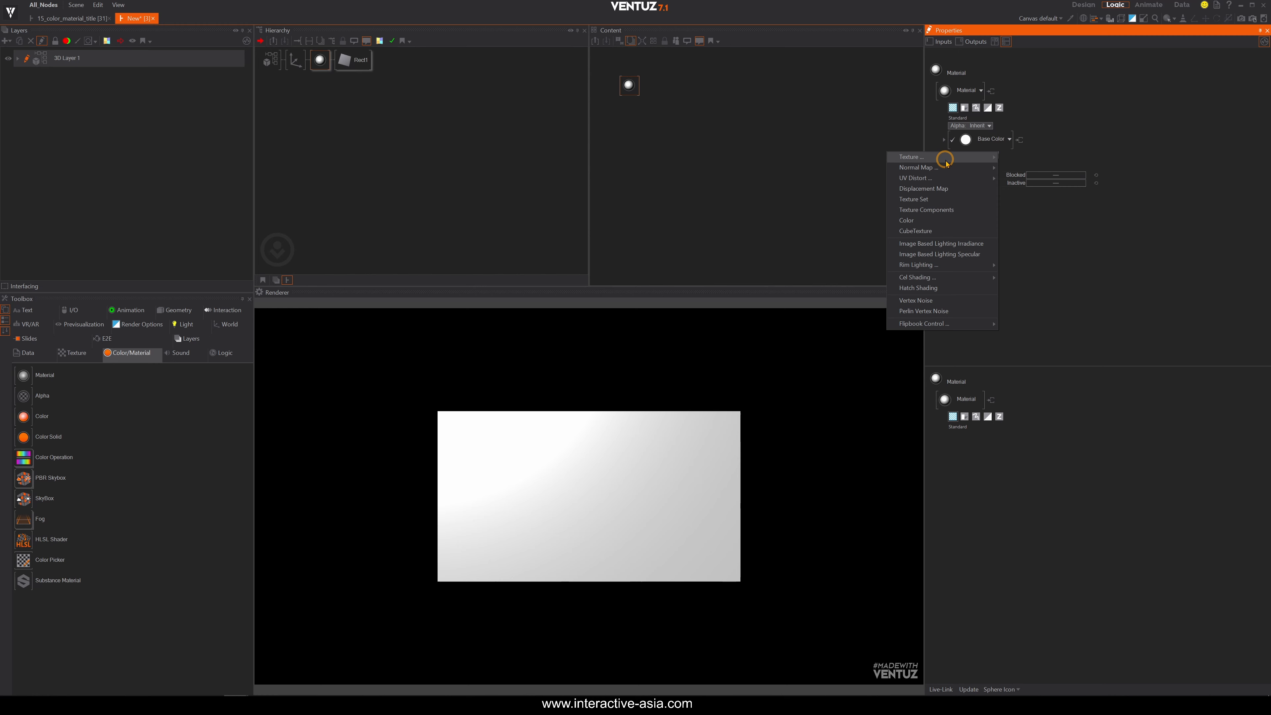
click(976, 158)
click(1022, 160)
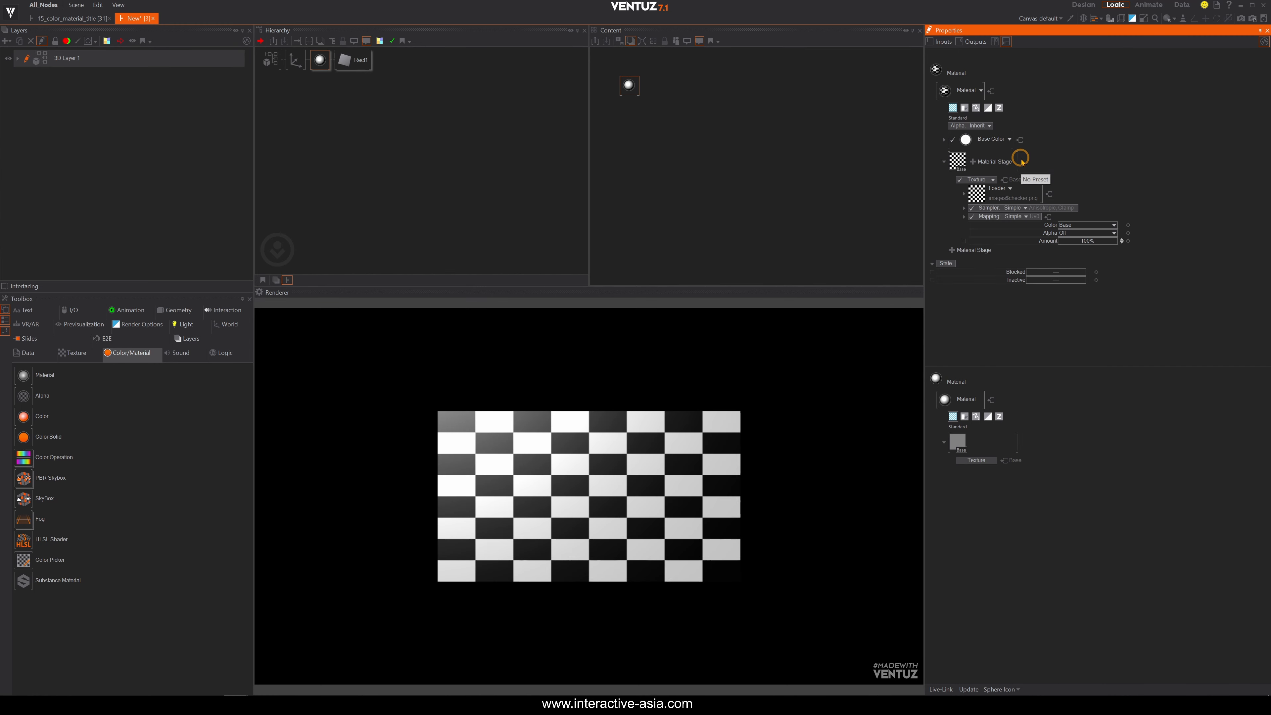
click(1011, 189)
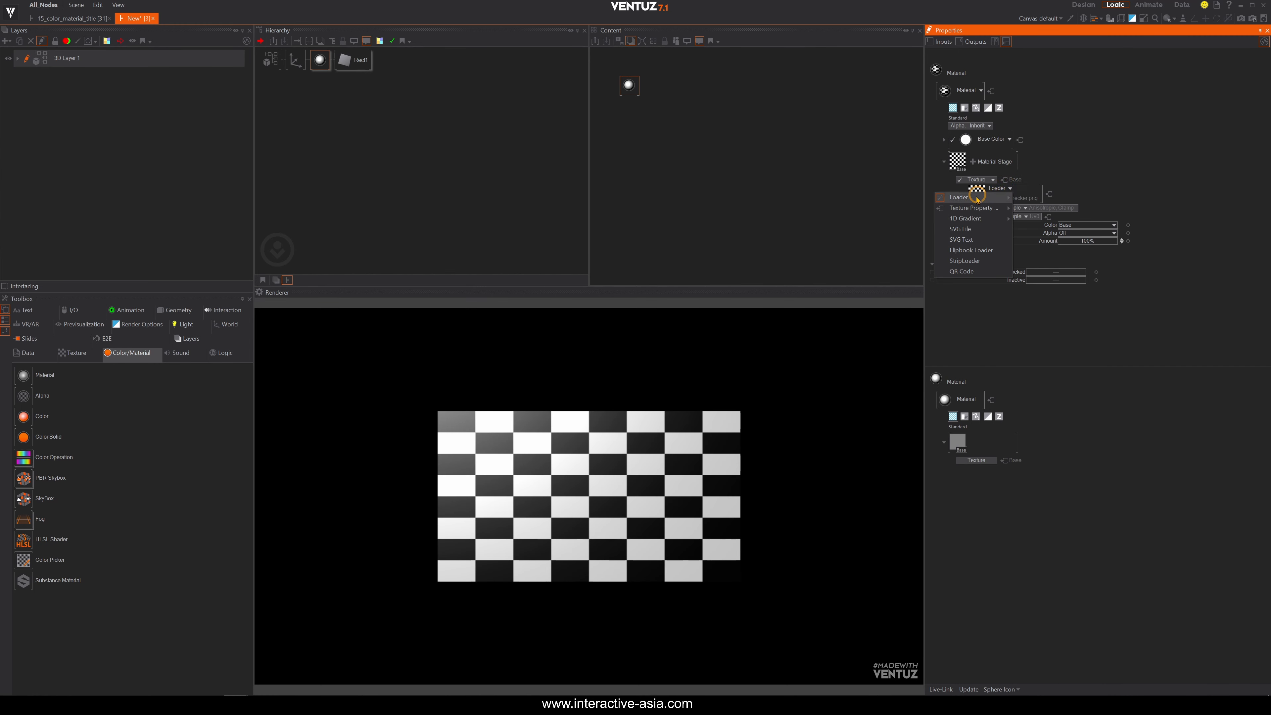
click(973, 208)
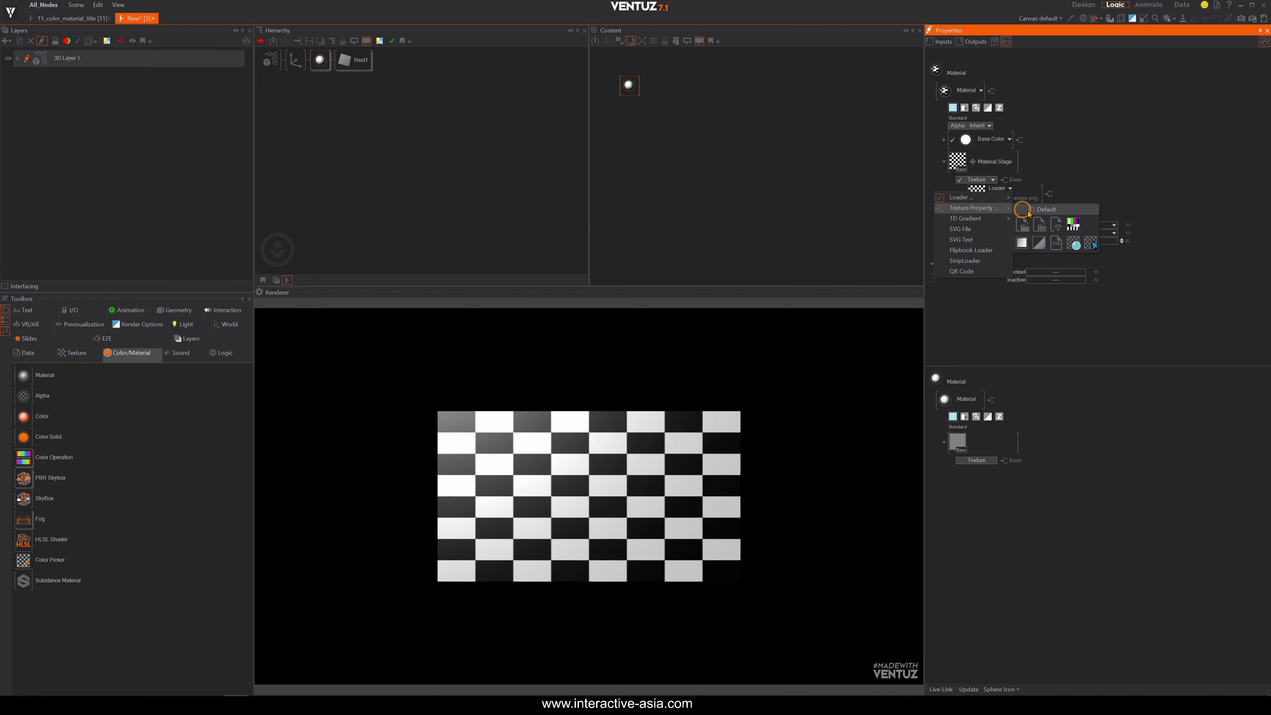
click(1073, 223)
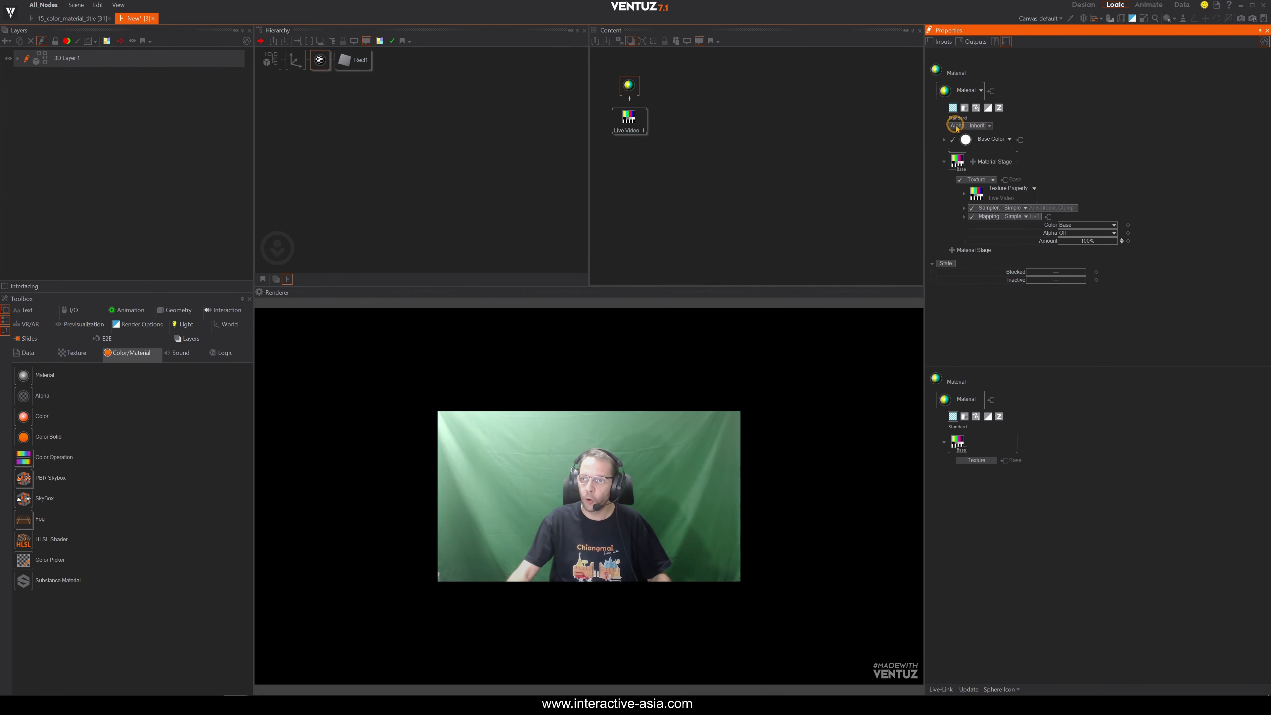
Set the material's lighting model to No Light and save the scene as 15_colors_material
click(1008, 139)
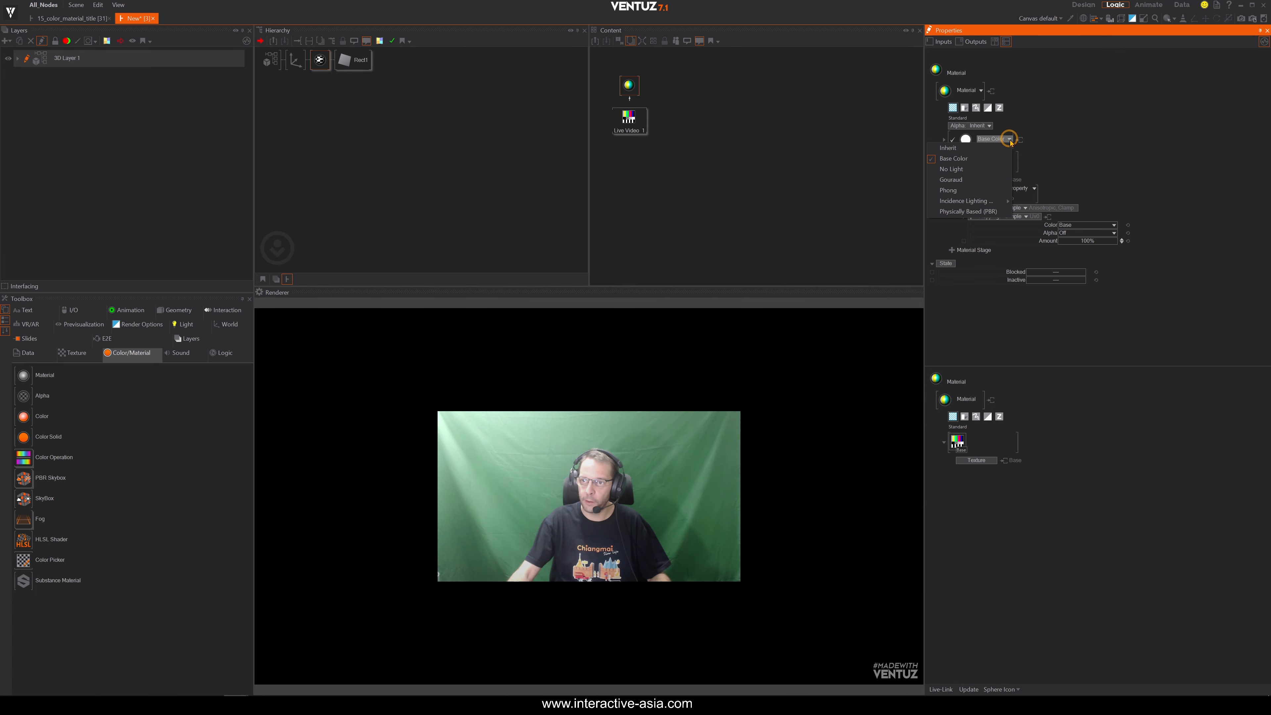
click(945, 165)
click(645, 403)
click(498, 488)
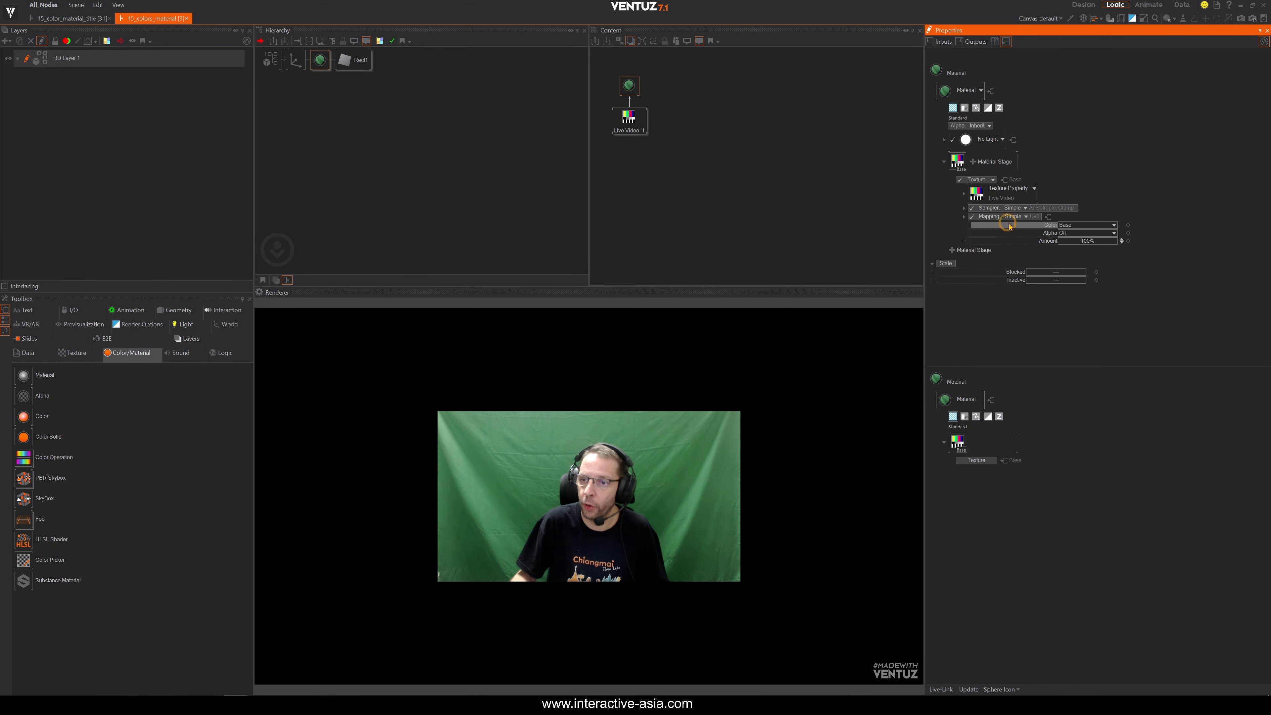
Expand the texture property, sampler and mapping settings of the material's texture stage
click(964, 194)
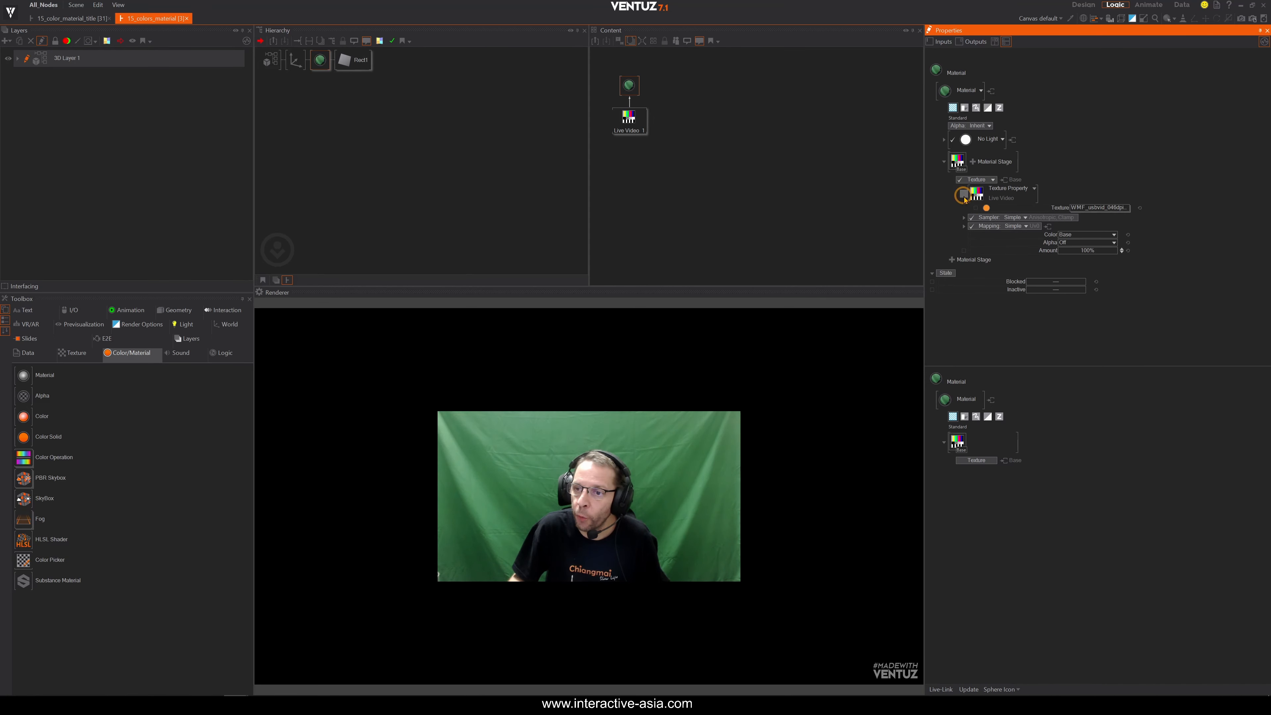
click(964, 217)
click(964, 233)
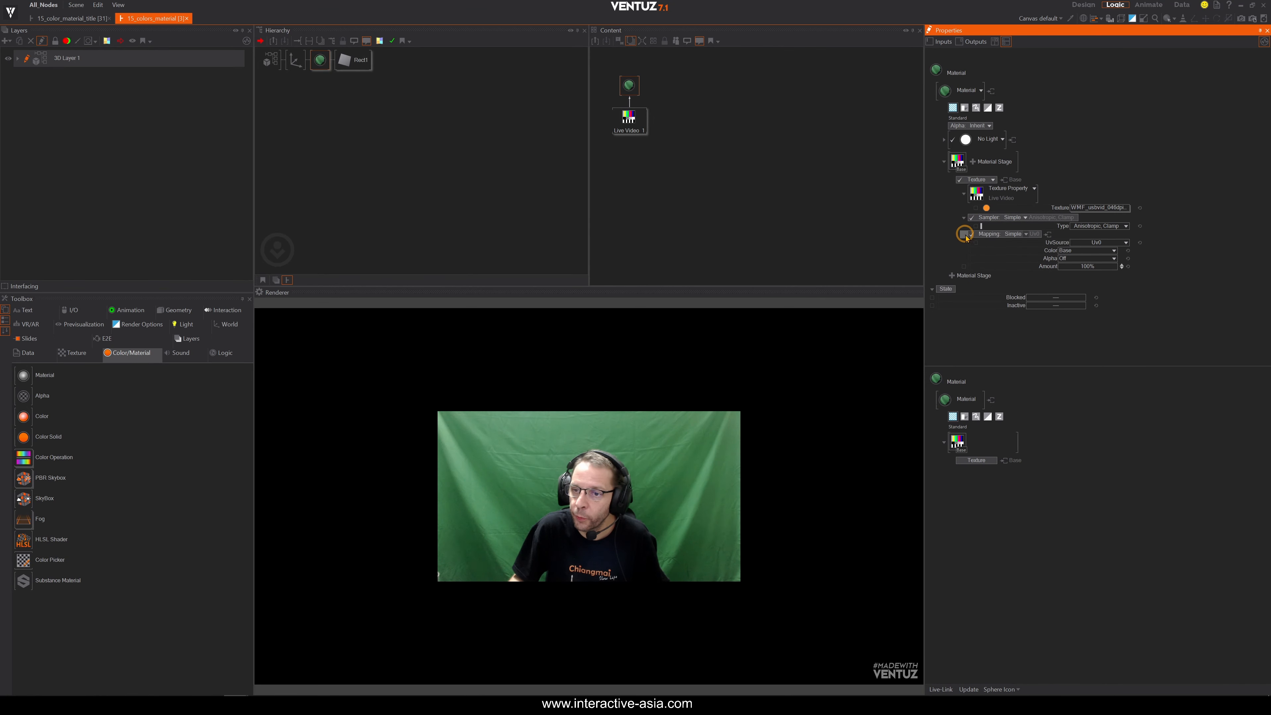
Examine the Live Video node's video input choices and video control options from within the texture stage
click(1073, 207)
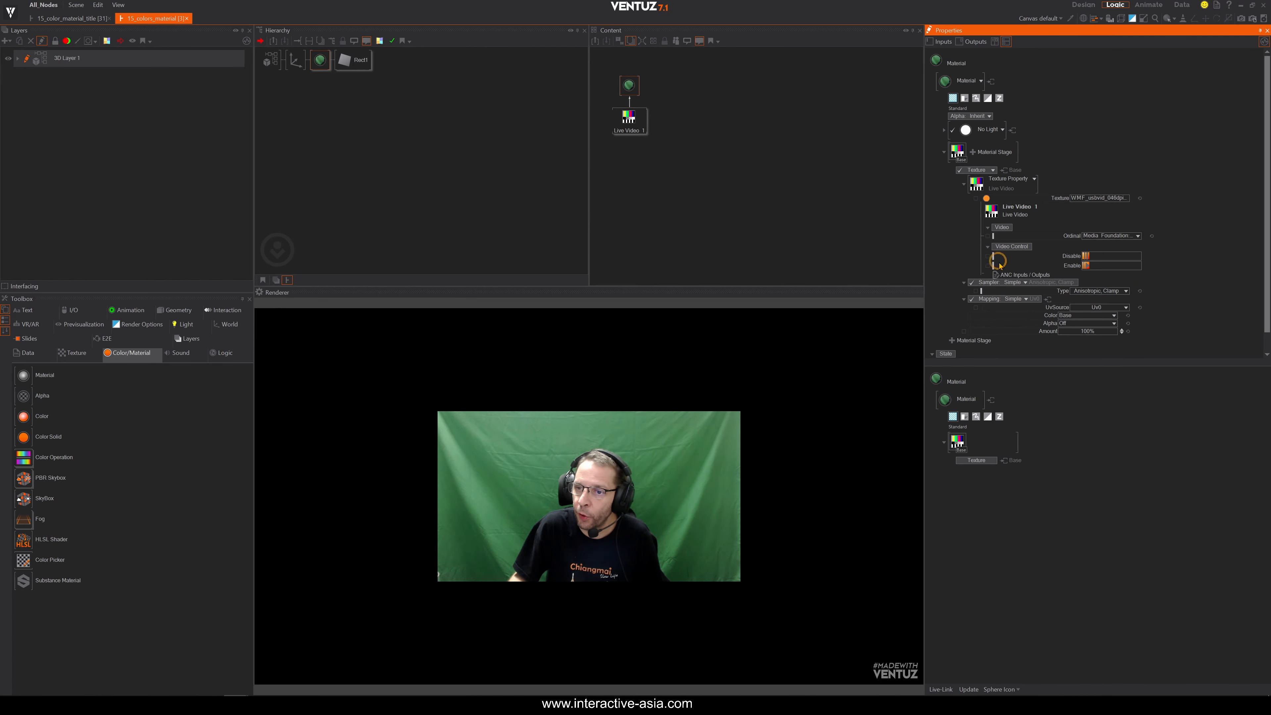
click(1034, 214)
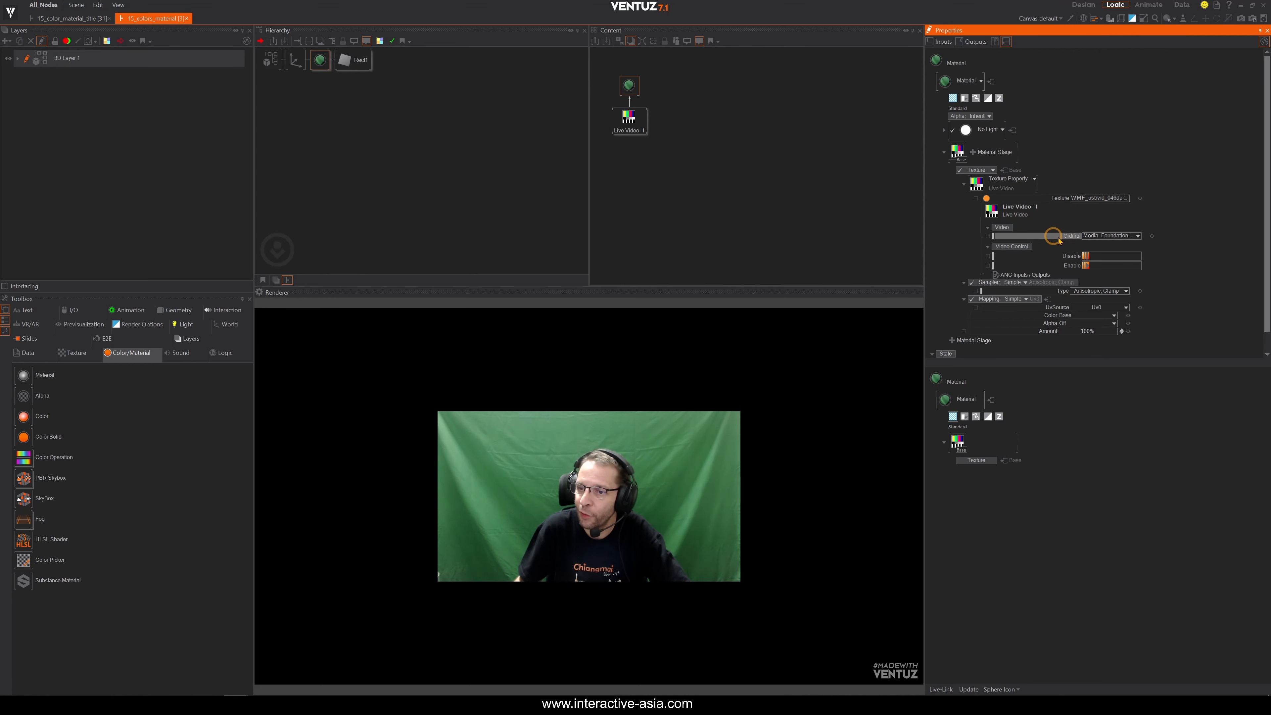
click(1138, 235)
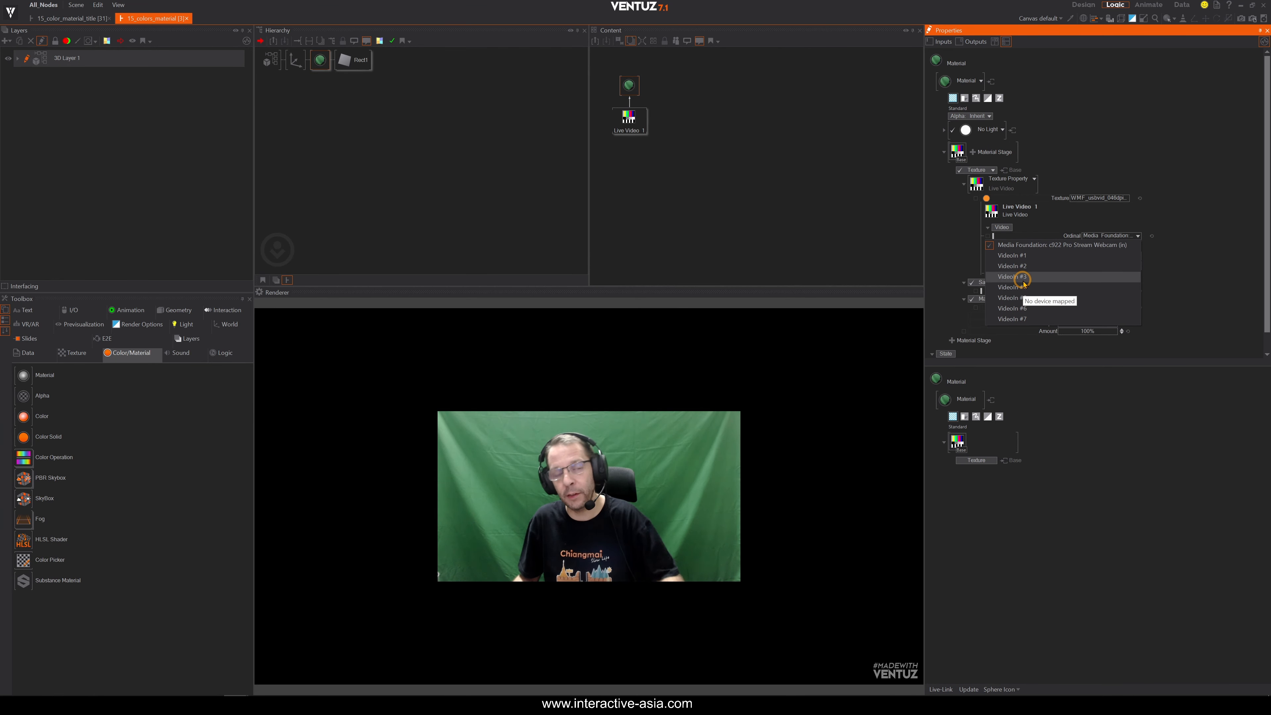
click(960, 235)
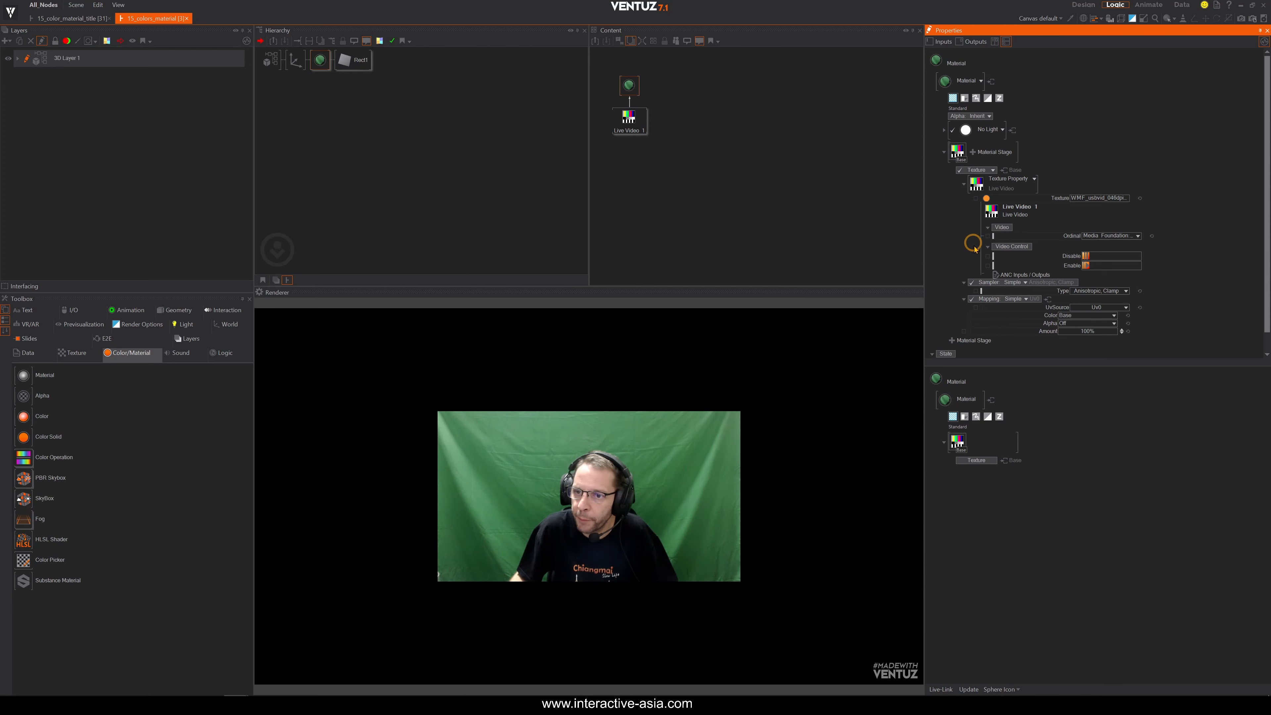
click(988, 228)
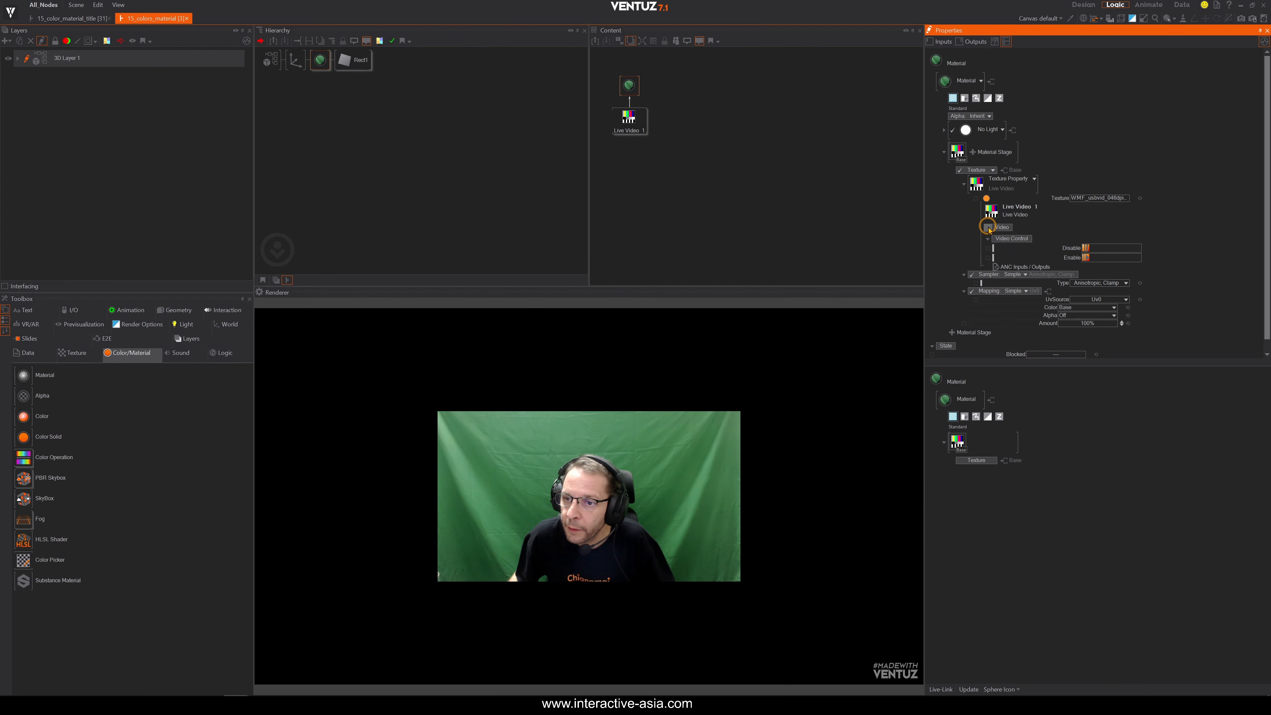
click(988, 238)
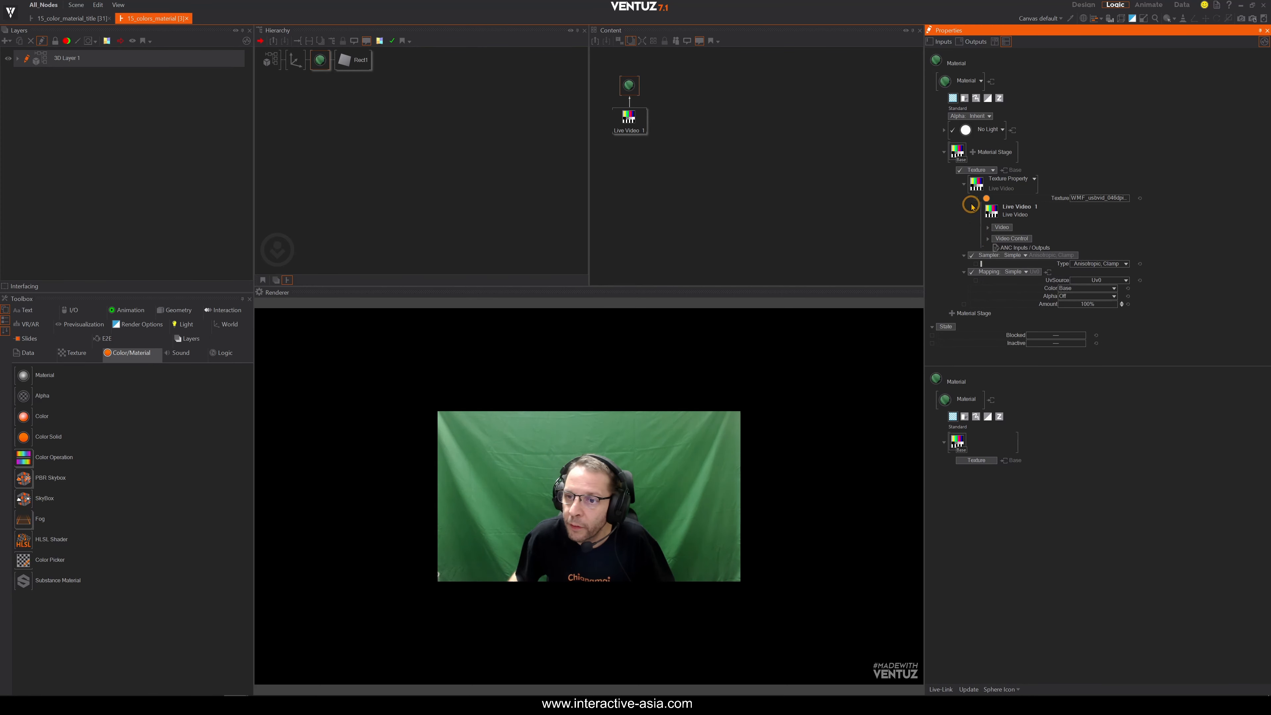
click(963, 184)
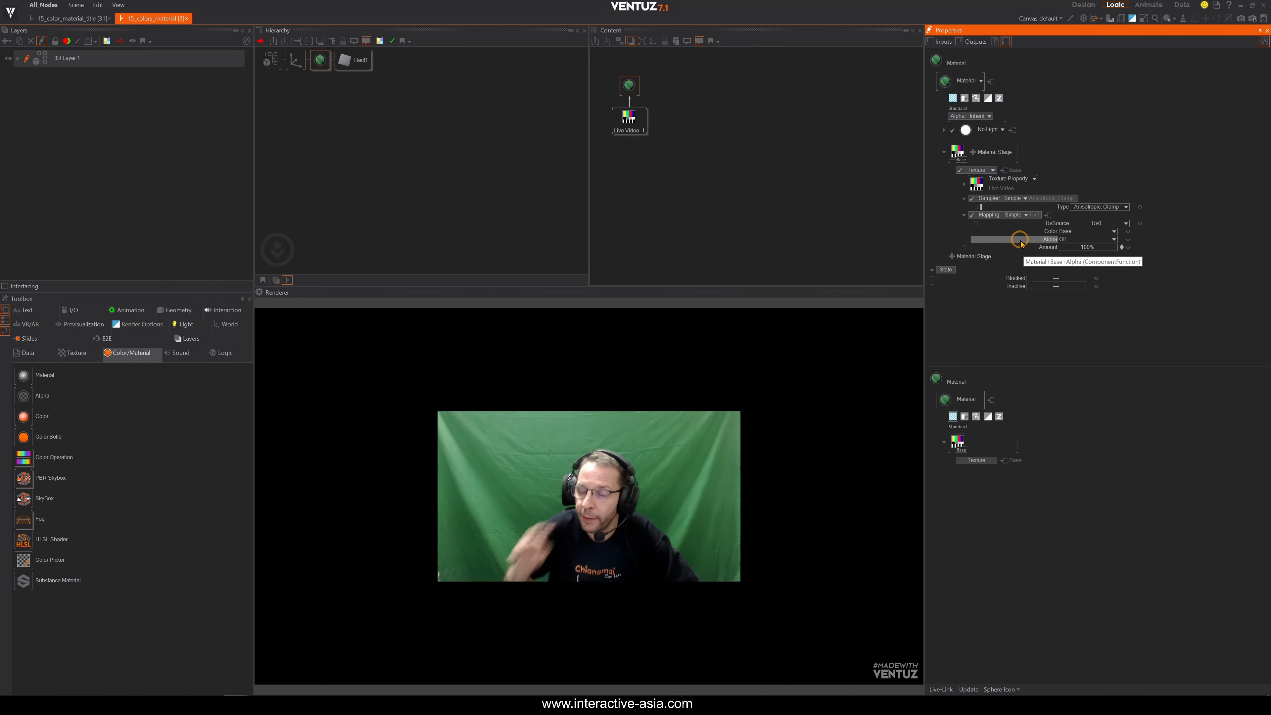
Switch the texture stage's mapping from Simple to 2D Mapping
click(1026, 216)
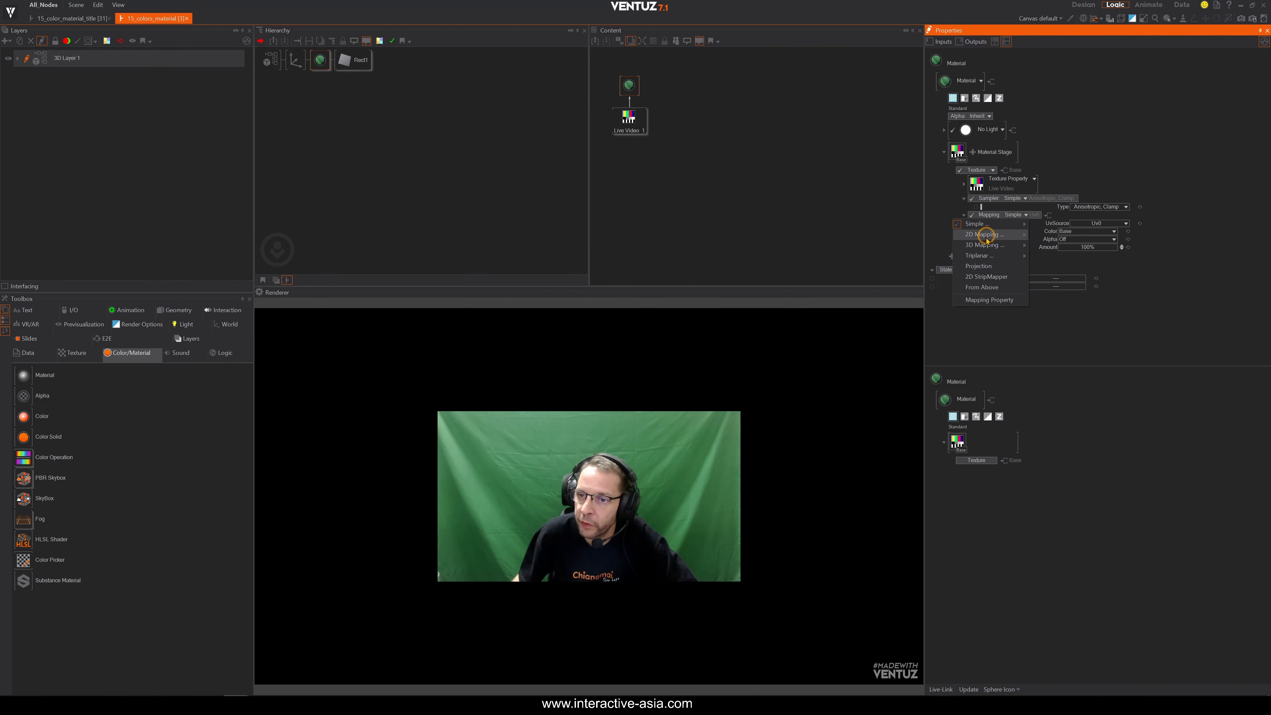
click(1053, 242)
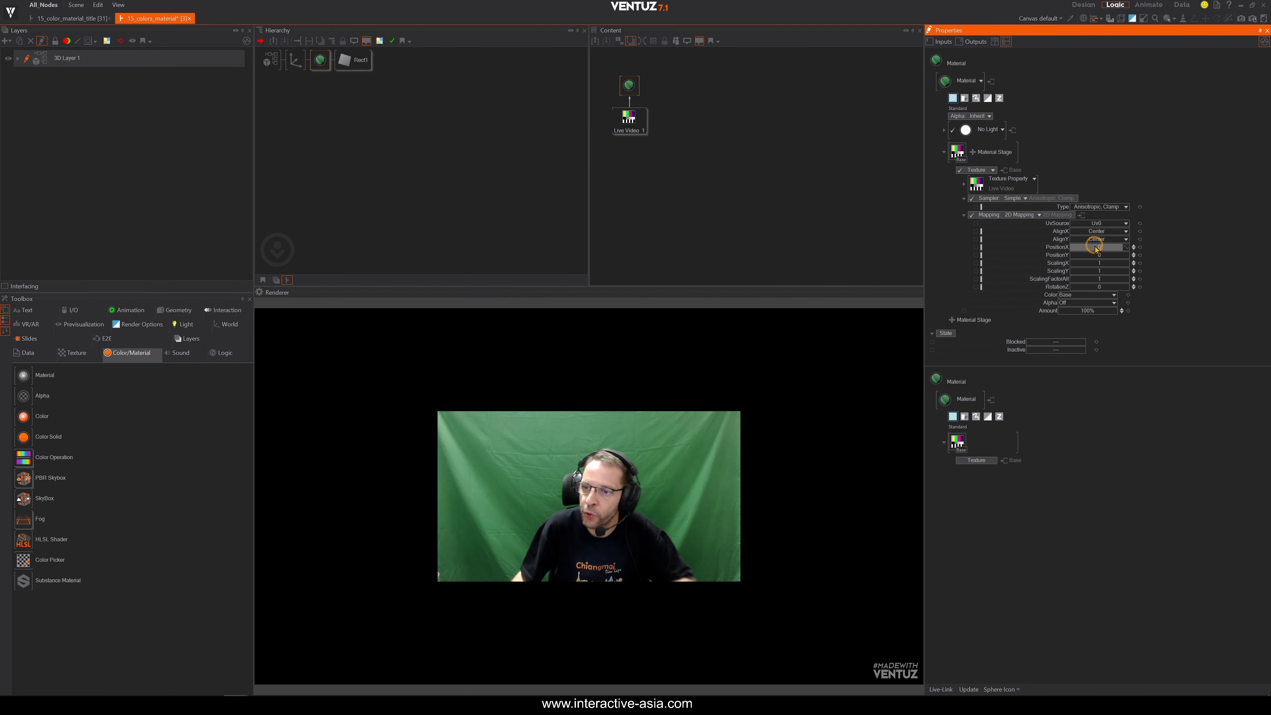
Try varying the 2D mapping's position, scaling and rotation, restoring the default values
mouse_move(1094, 248)
mouse_down()
mouse_move(1128, 249)
mouse_move(1063, 263)
mouse_move(1073, 262)
mouse_up()
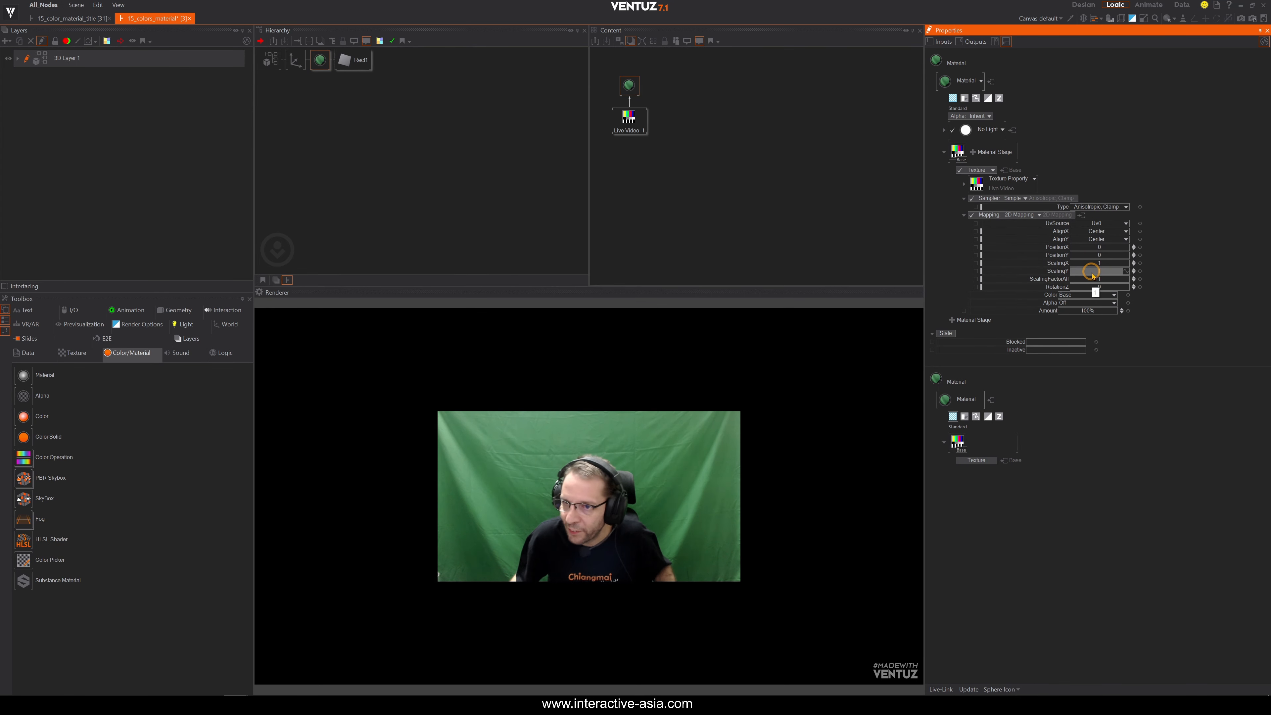
mouse_move(1089, 270)
mouse_down()
mouse_move(1129, 273)
mouse_move(1069, 273)
mouse_move(1129, 274)
mouse_up()
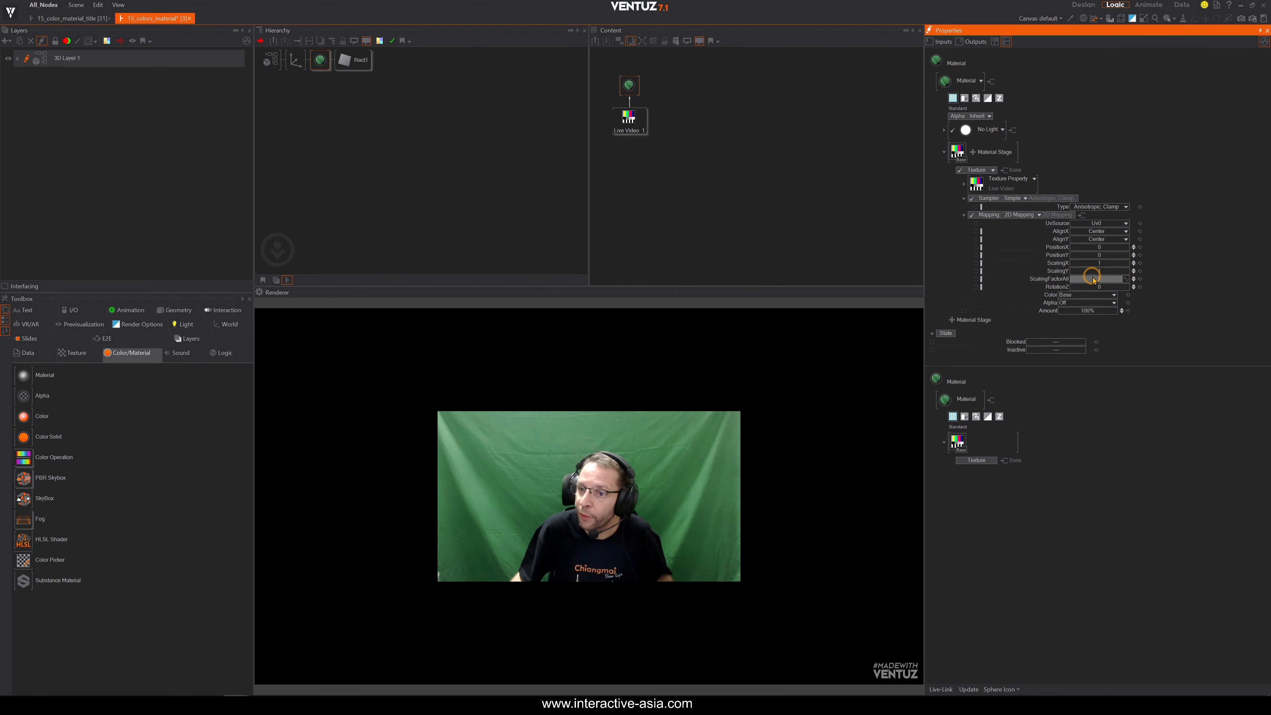
mouse_move(1091, 286)
mouse_down()
mouse_move(1129, 287)
mouse_move(1076, 287)
mouse_up()
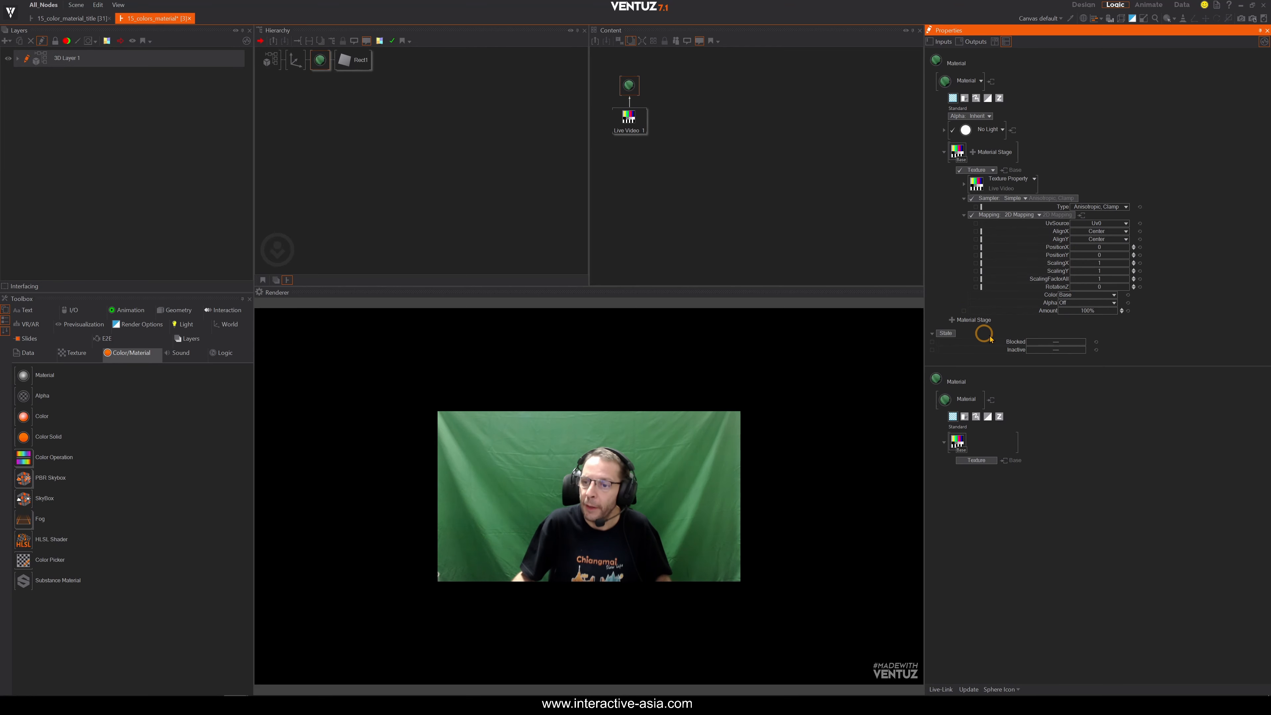
drag(1106, 254, 1099, 249)
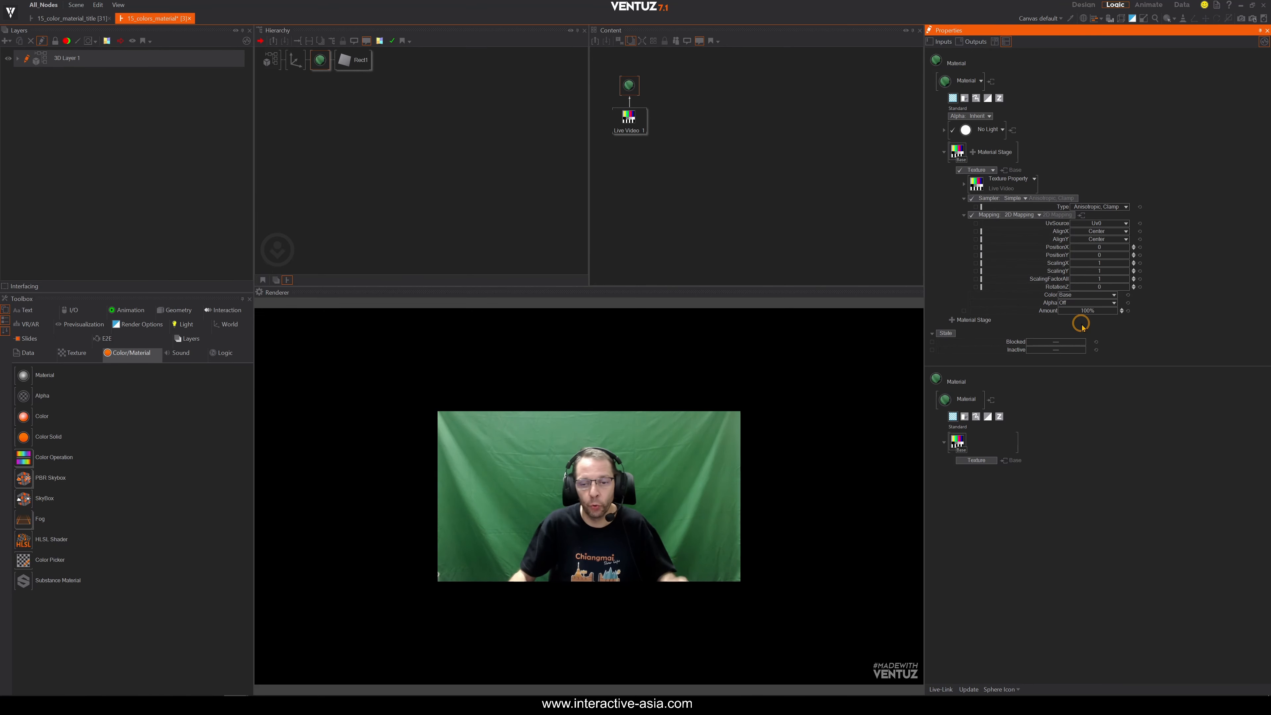
Check the size settings of the rectangle that carries the live video
click(359, 56)
drag(1048, 99, 1097, 100)
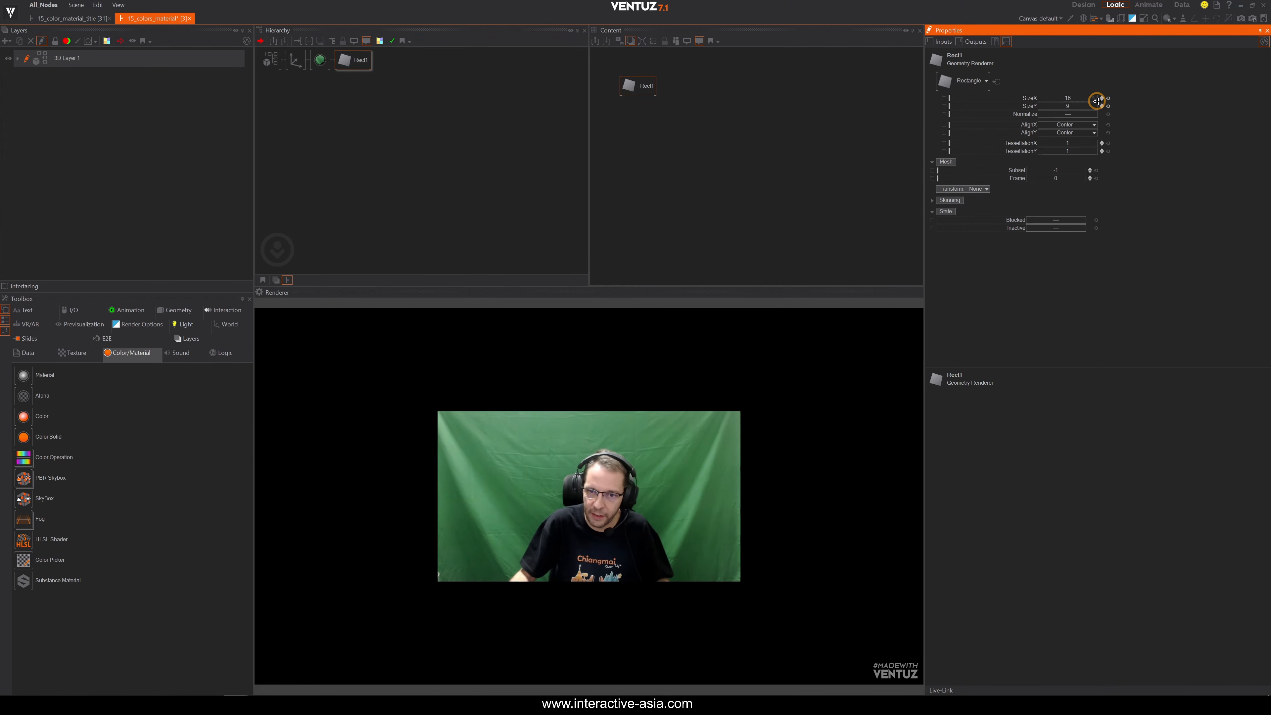
Set the overall scaling factor of the material's 2D mapping to 0.75
click(321, 60)
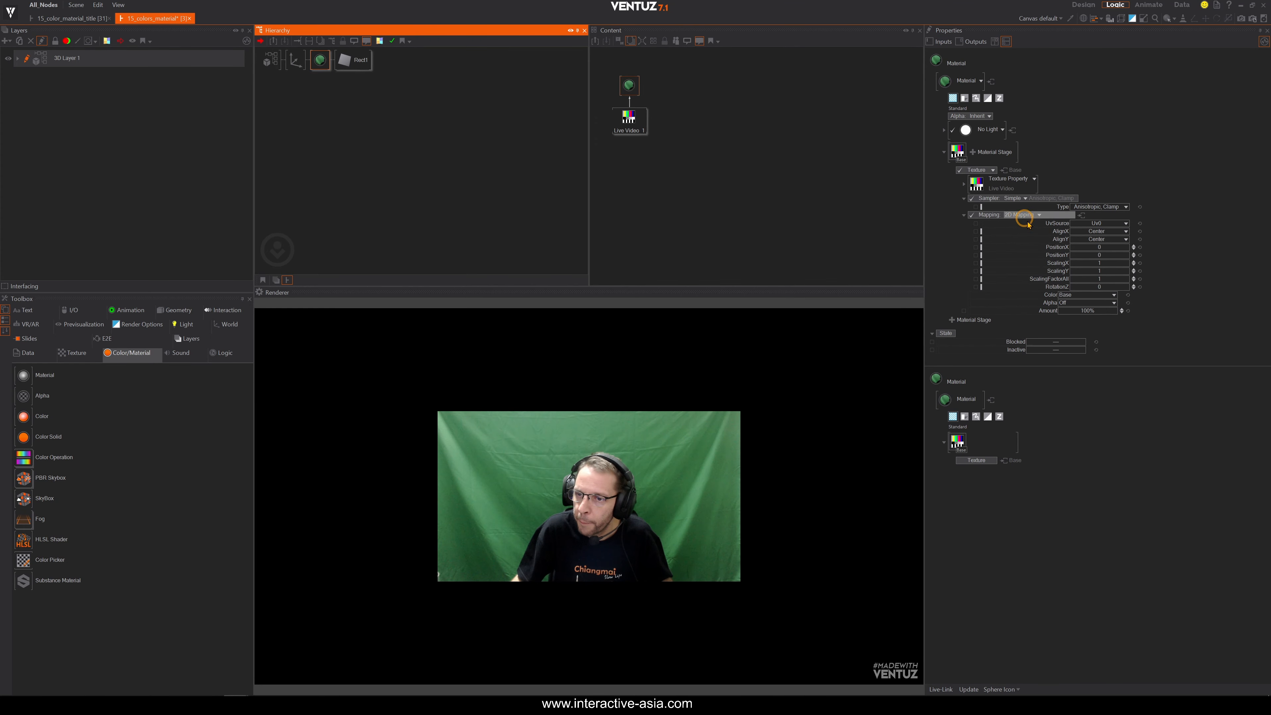
drag(1104, 282, 1072, 279)
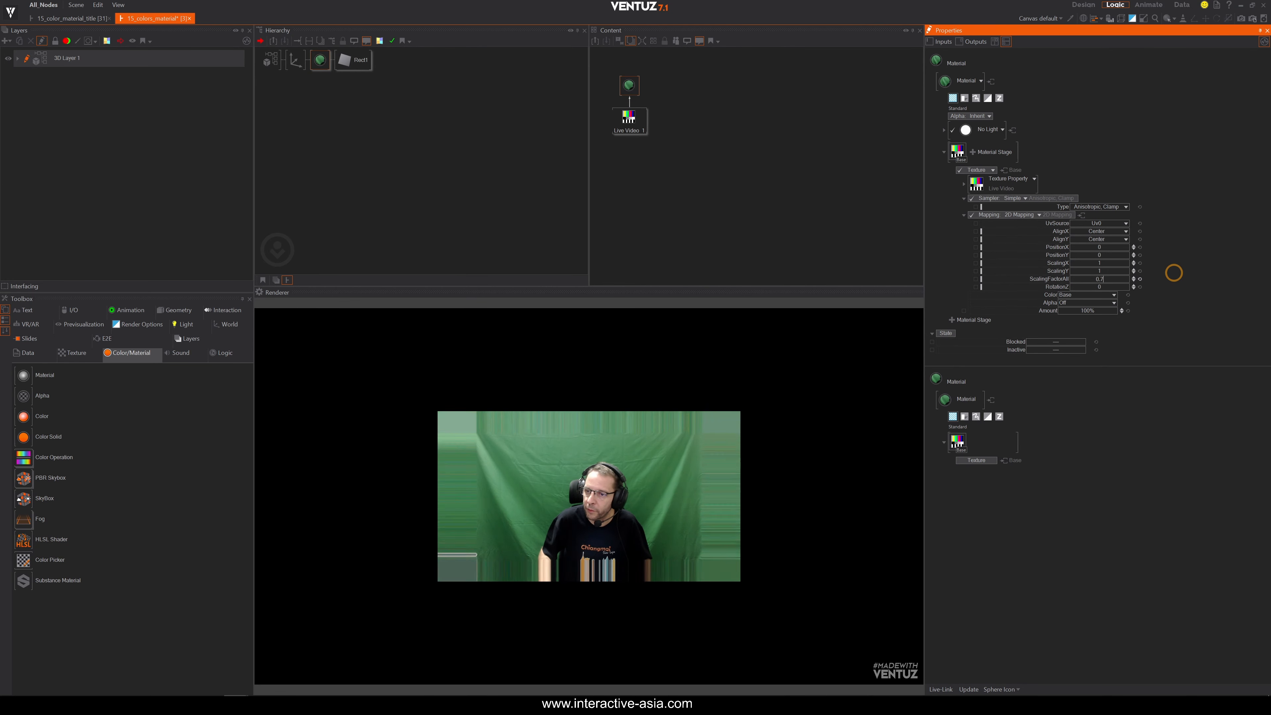
Try the Simple Clamp preset on the texture sampler and switch the sampler to Simple Wrap
click(1025, 199)
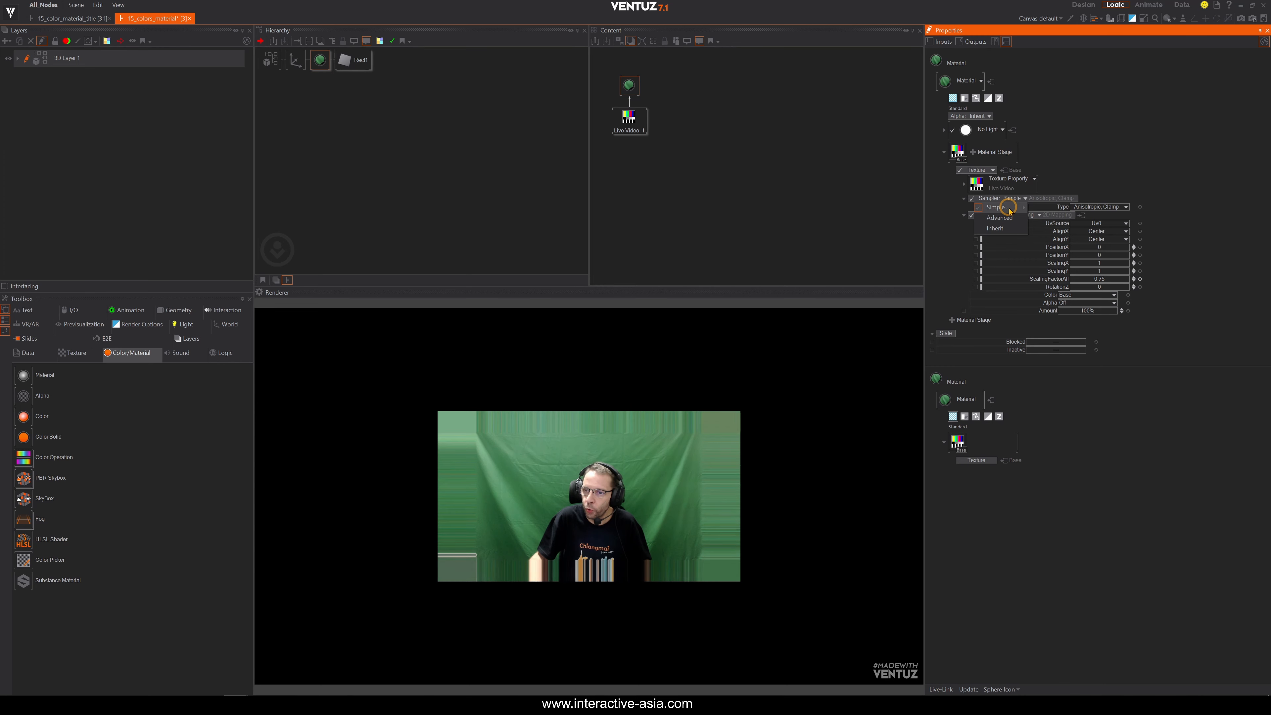
mouse_move(1005, 210)
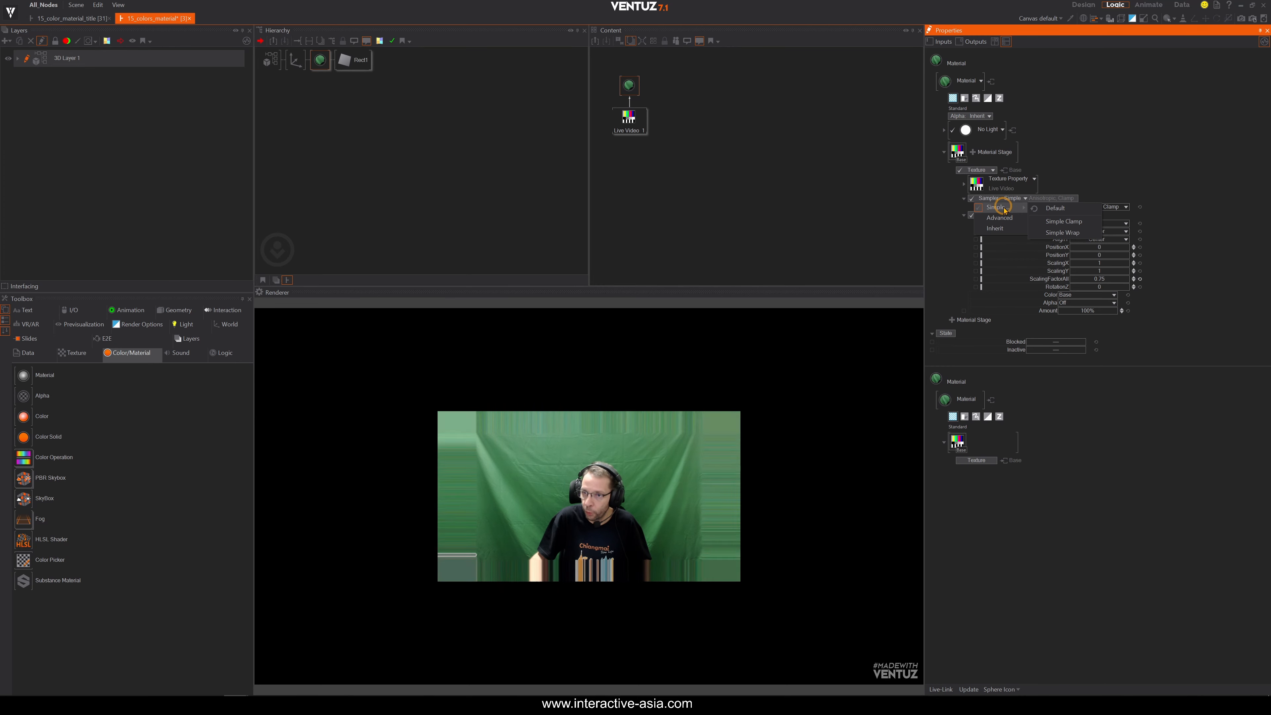
click(1055, 222)
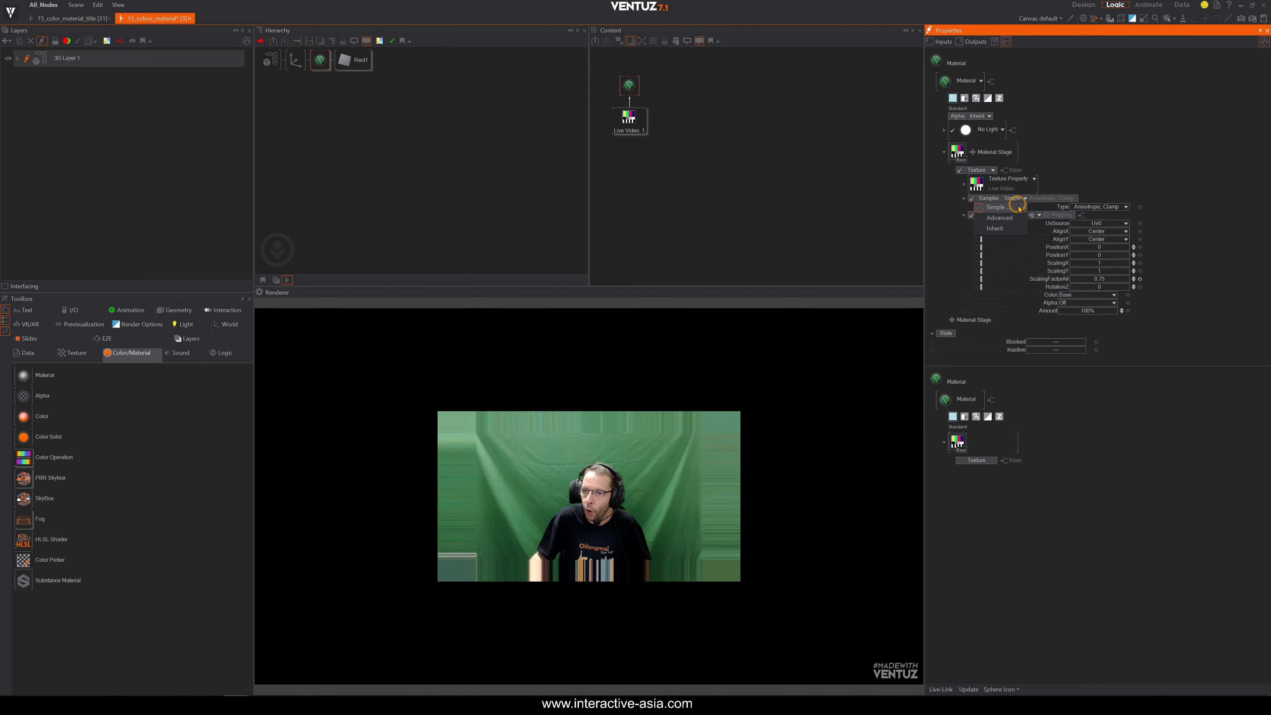
mouse_move(1001, 207)
click(1054, 237)
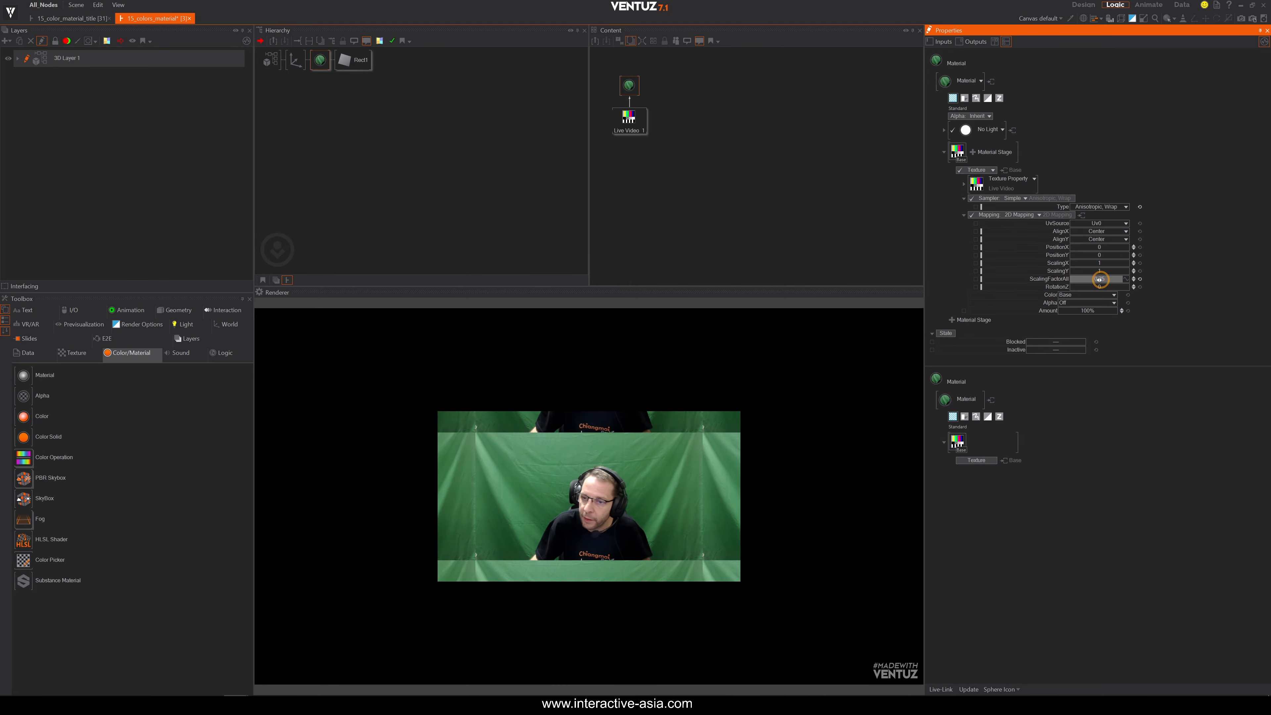
Reduce the 2D mapping's overall scaling factor to about 0.2, and raise it to about 0.56
drag(1099, 279, 1131, 281)
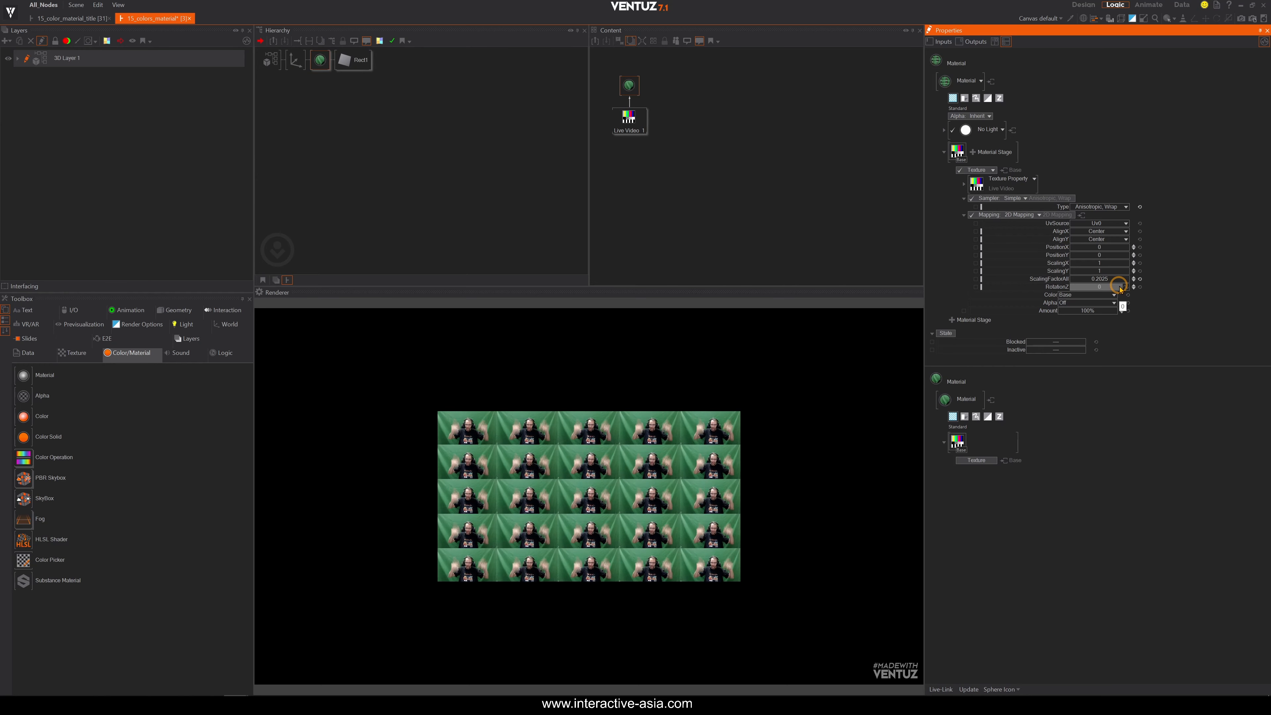
drag(1091, 279, 1130, 281)
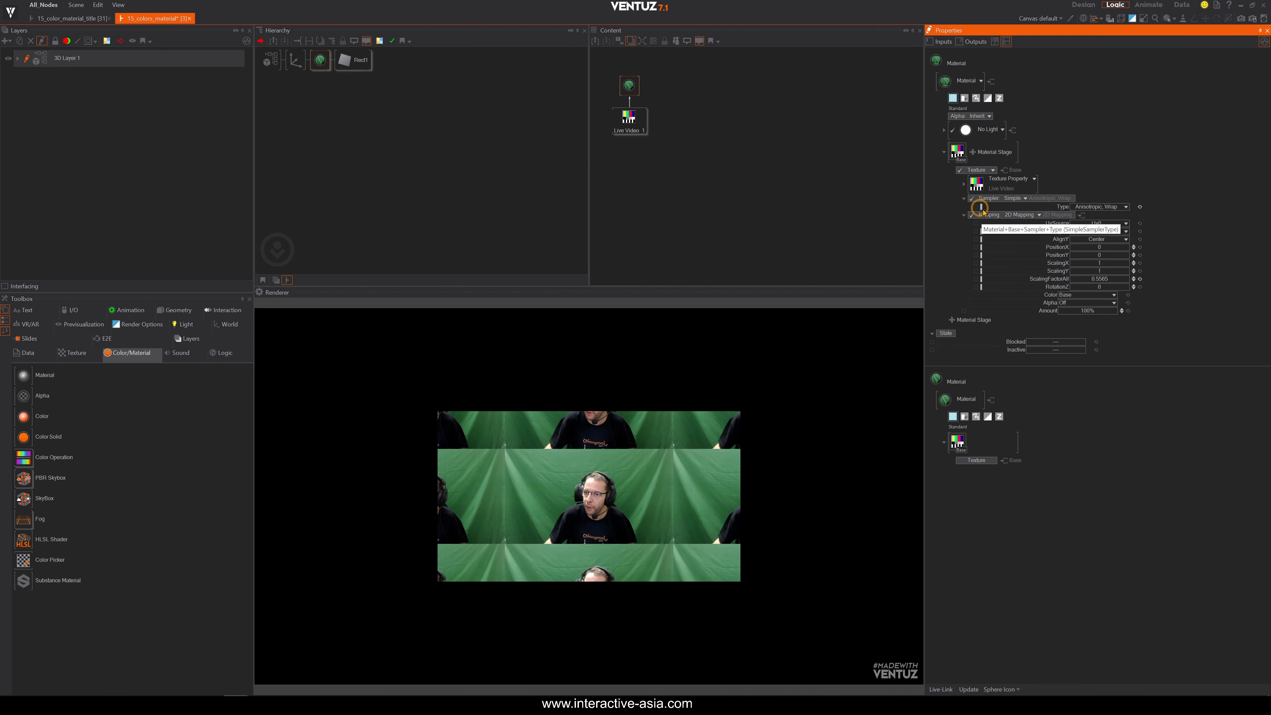
Apply the Simple Clamp preset to the texture sampler for comparison and return the sampler to Simple Wrap
click(1024, 198)
mouse_move(1001, 207)
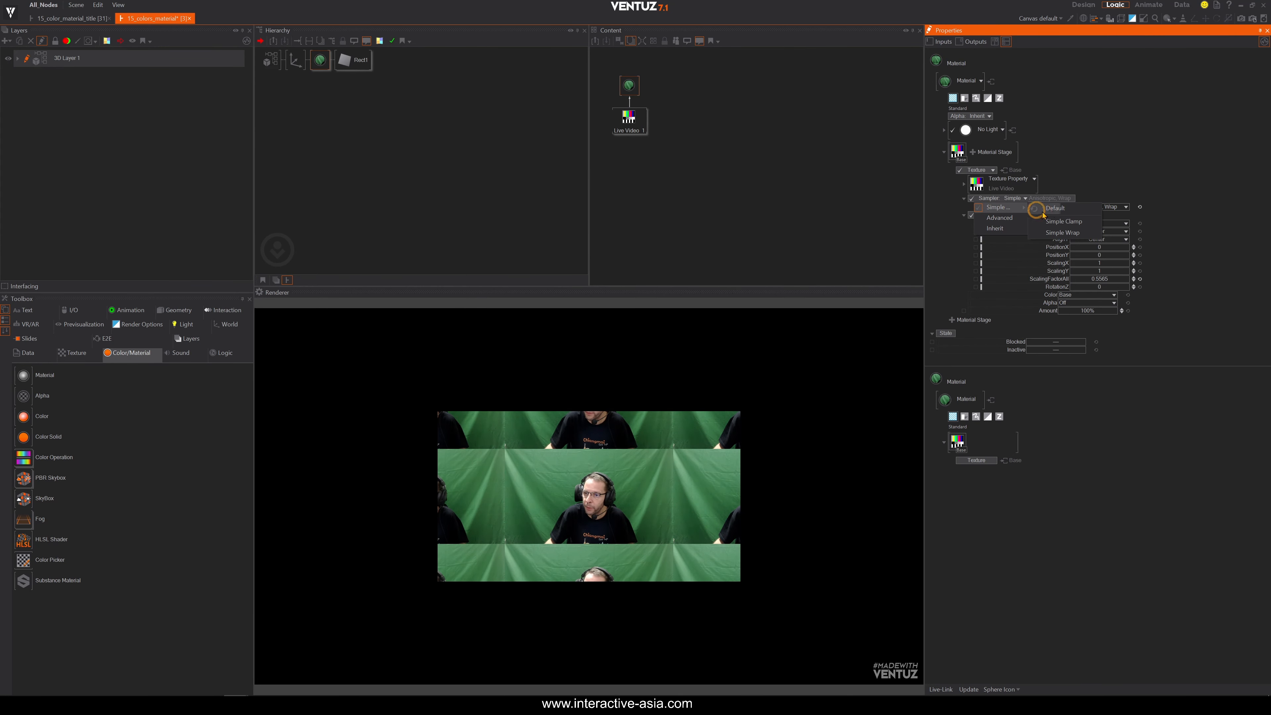
click(1066, 222)
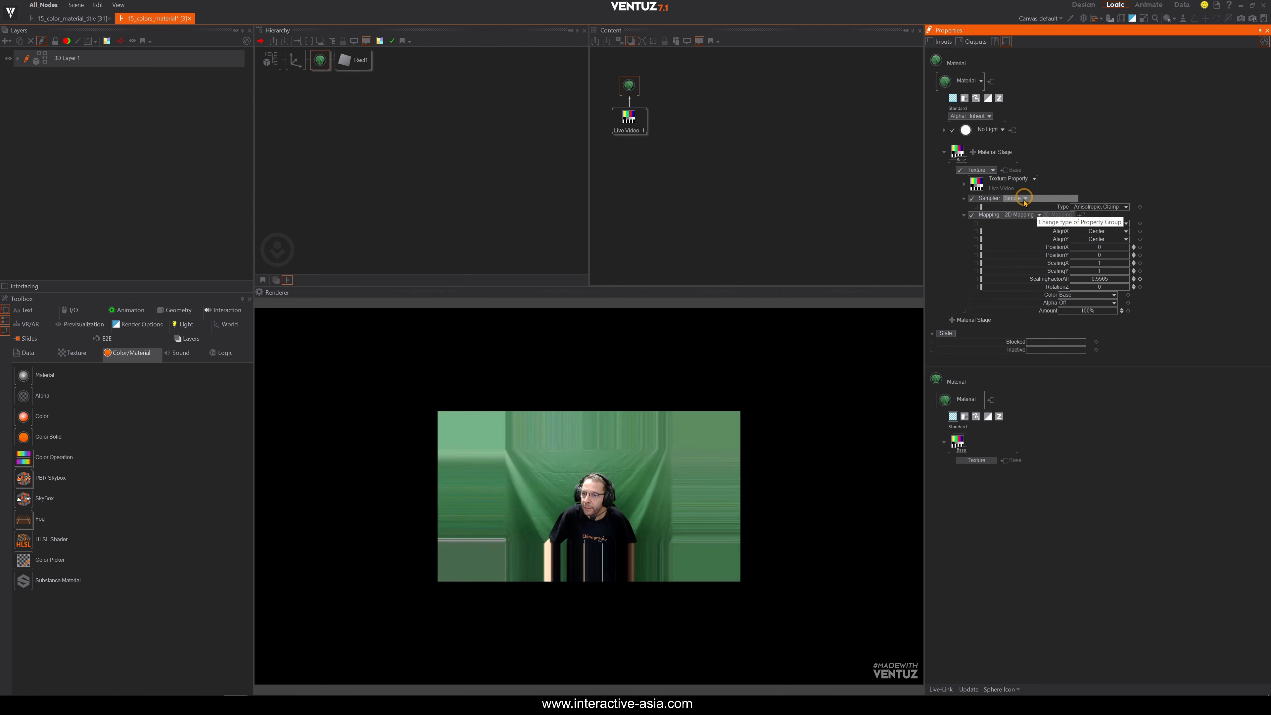
click(1090, 256)
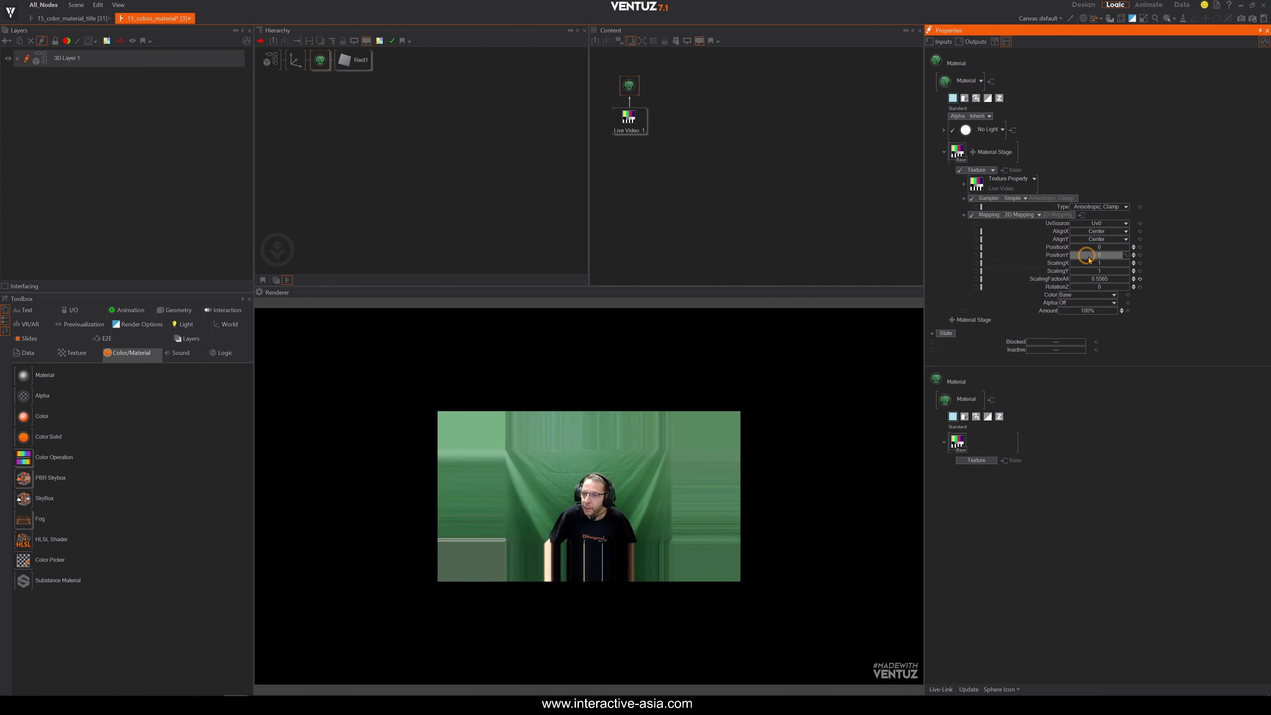
click(1026, 201)
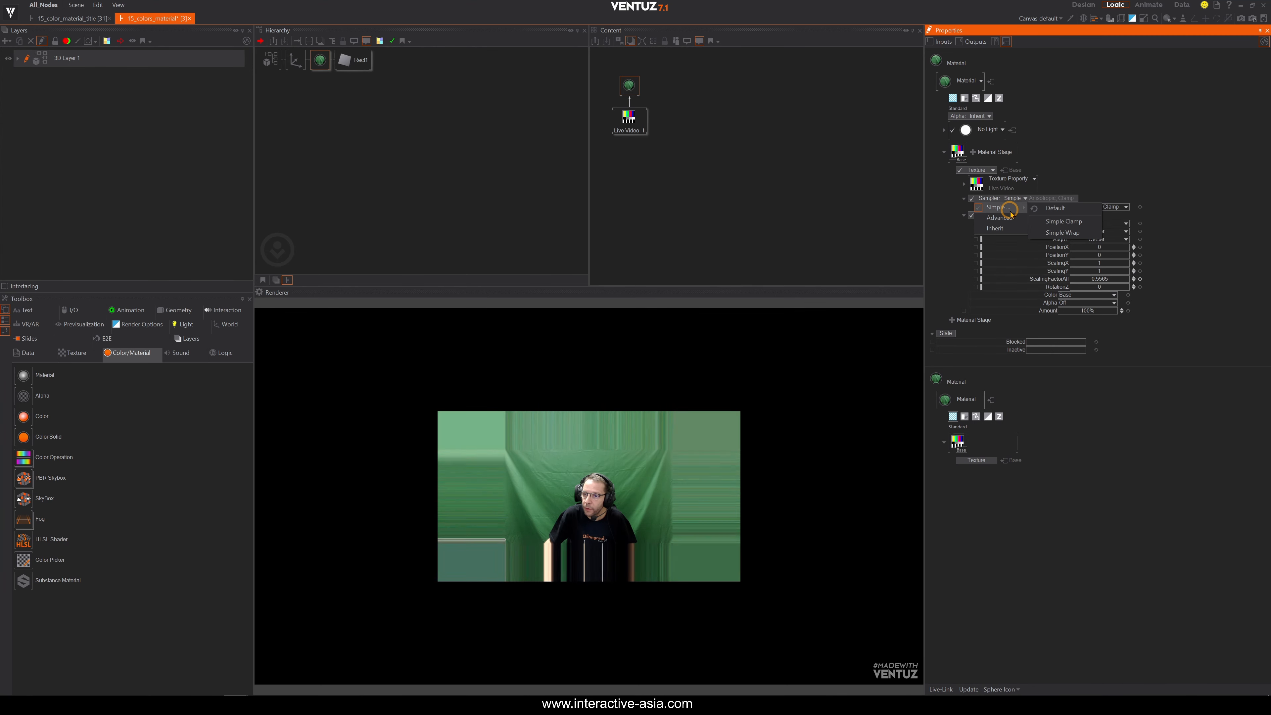
mouse_move(1004, 206)
click(1053, 231)
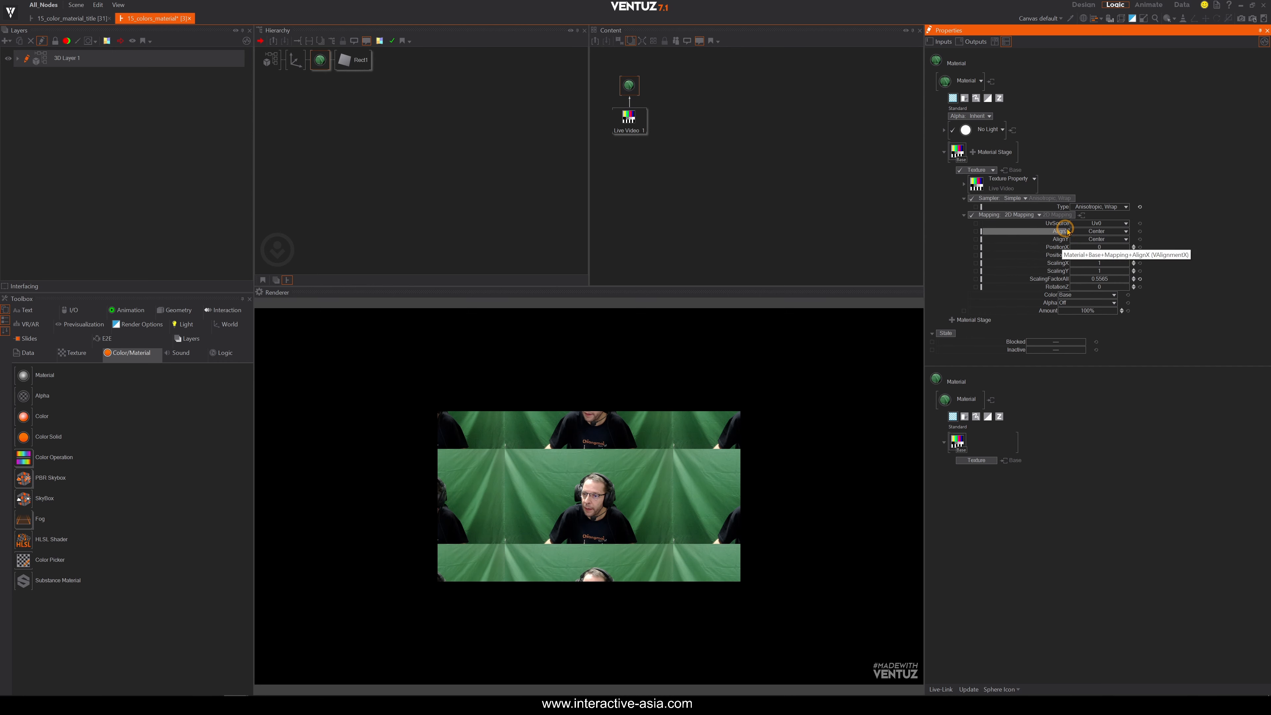
Try the Black Border, White Border and Transparent Border mapping types on the texture sampler
click(1095, 207)
click(1124, 207)
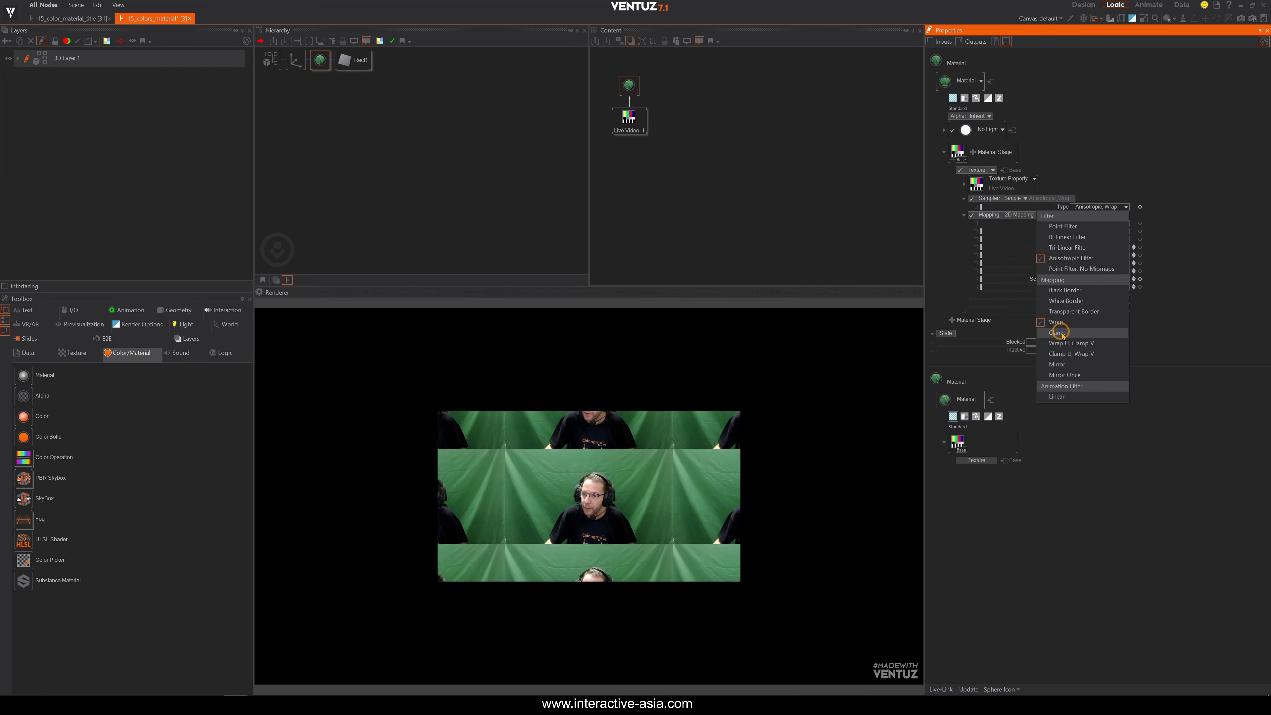
click(1069, 291)
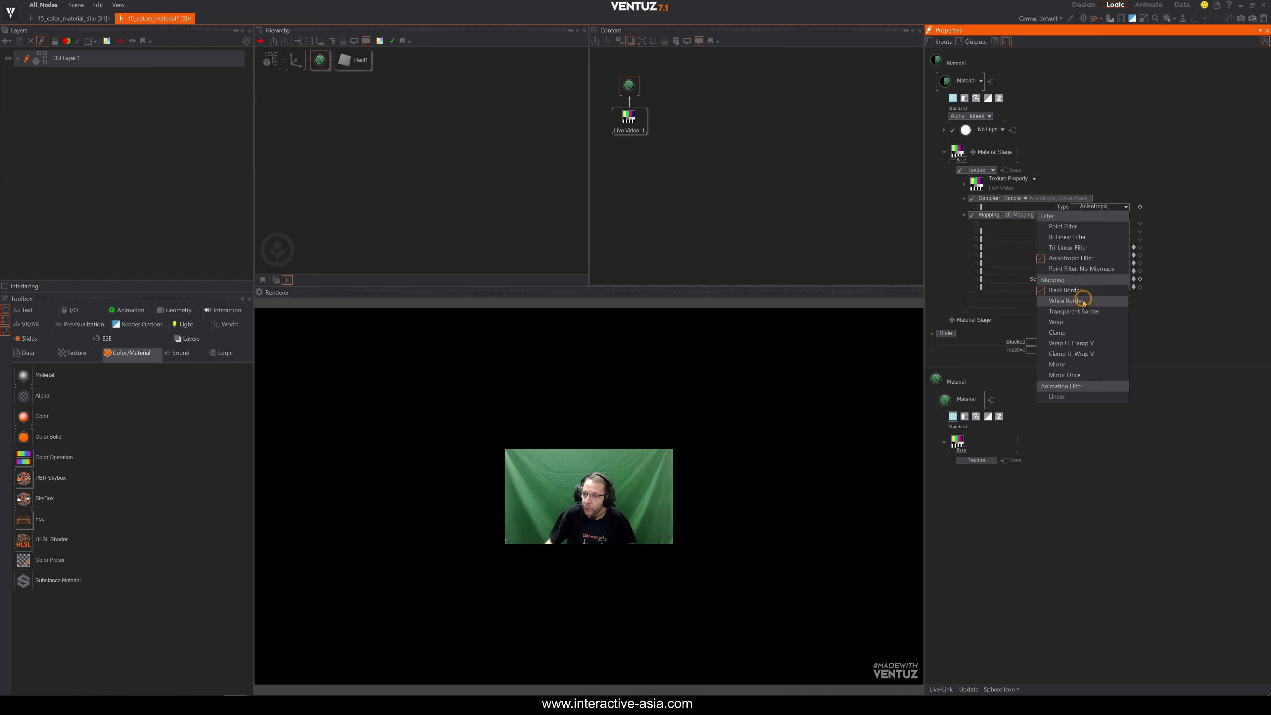
click(1076, 302)
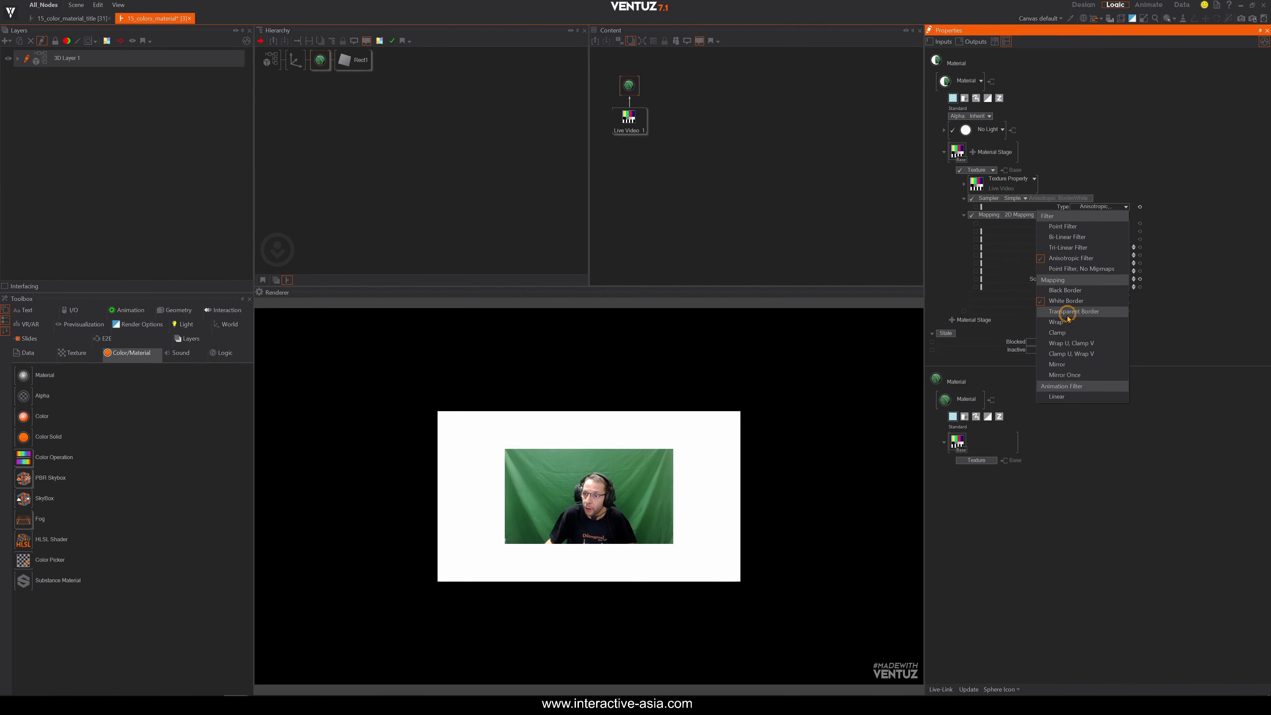
click(1055, 314)
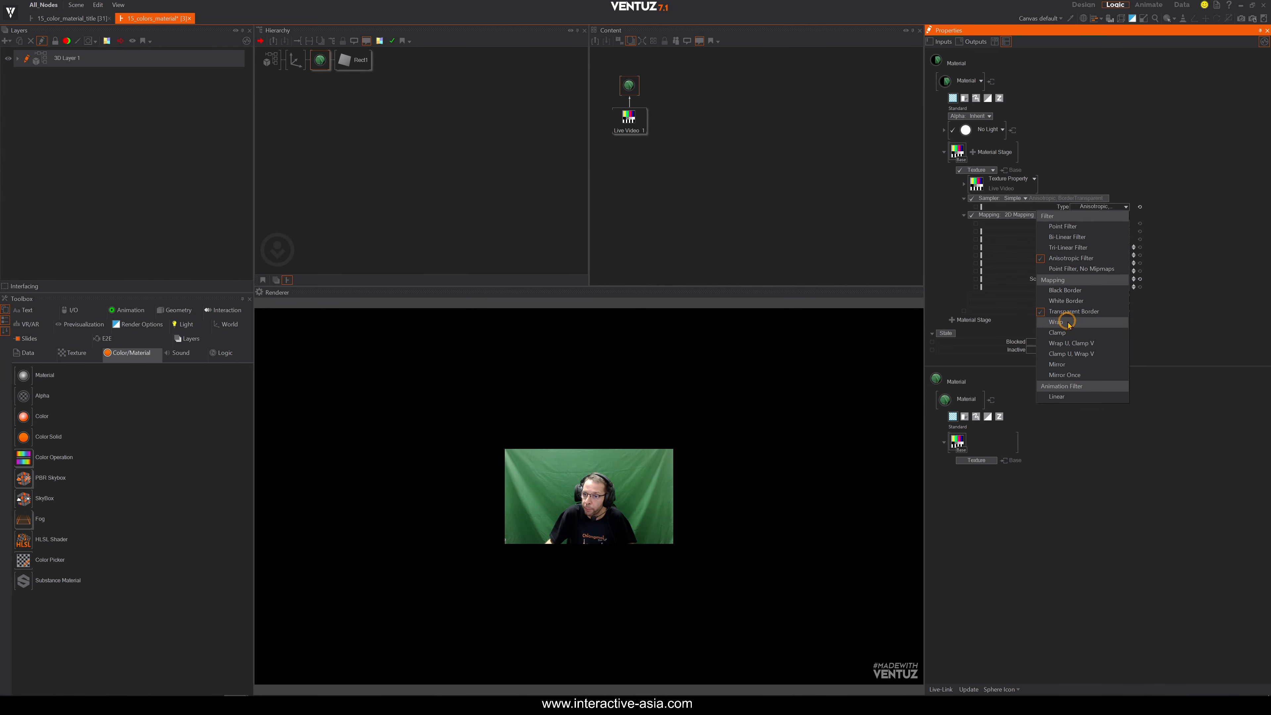
Try the sampler mapping types Wrap, Clamp, Wrap U Clamp V, and Clamp U Wrap V in turn
click(1057, 322)
click(1057, 332)
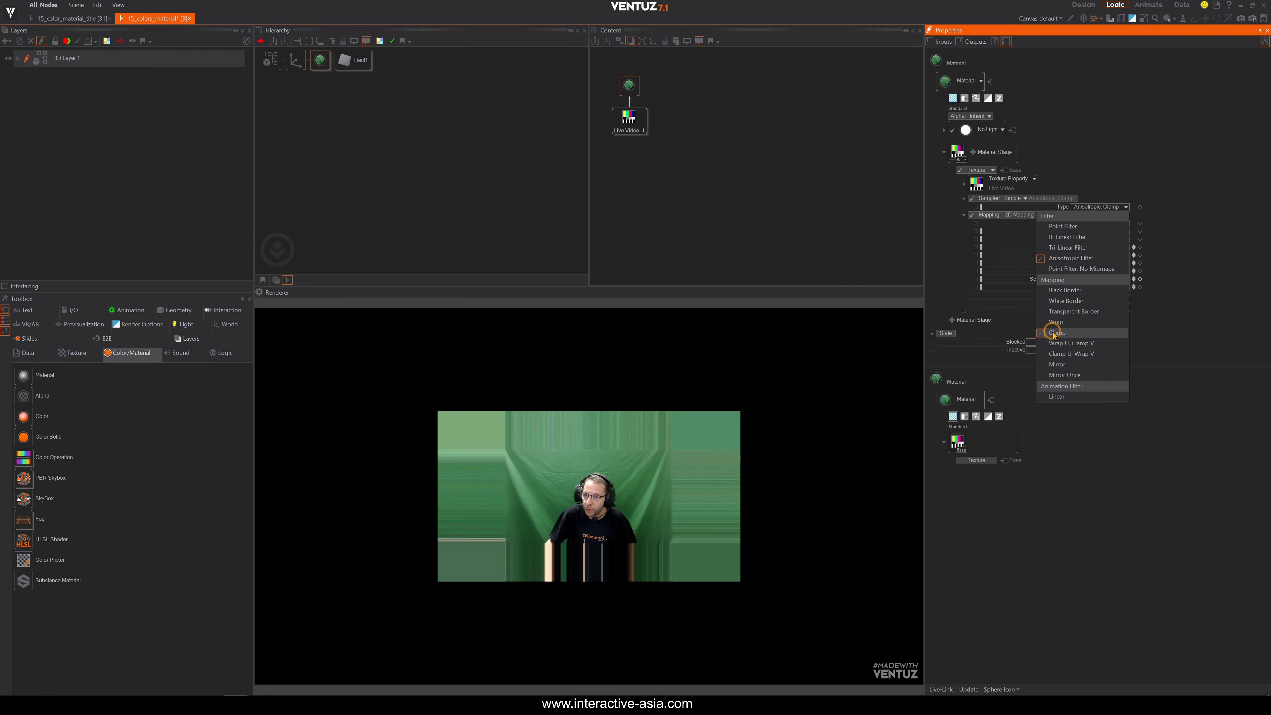
click(1068, 344)
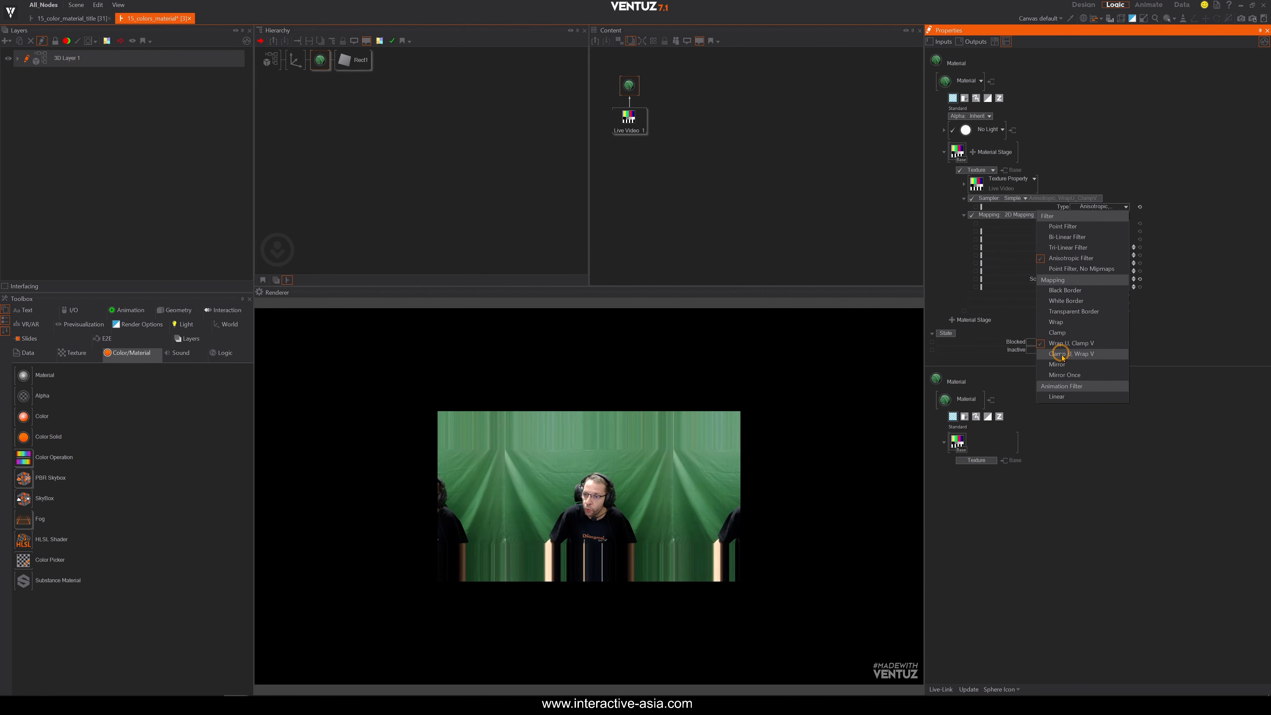
click(1057, 355)
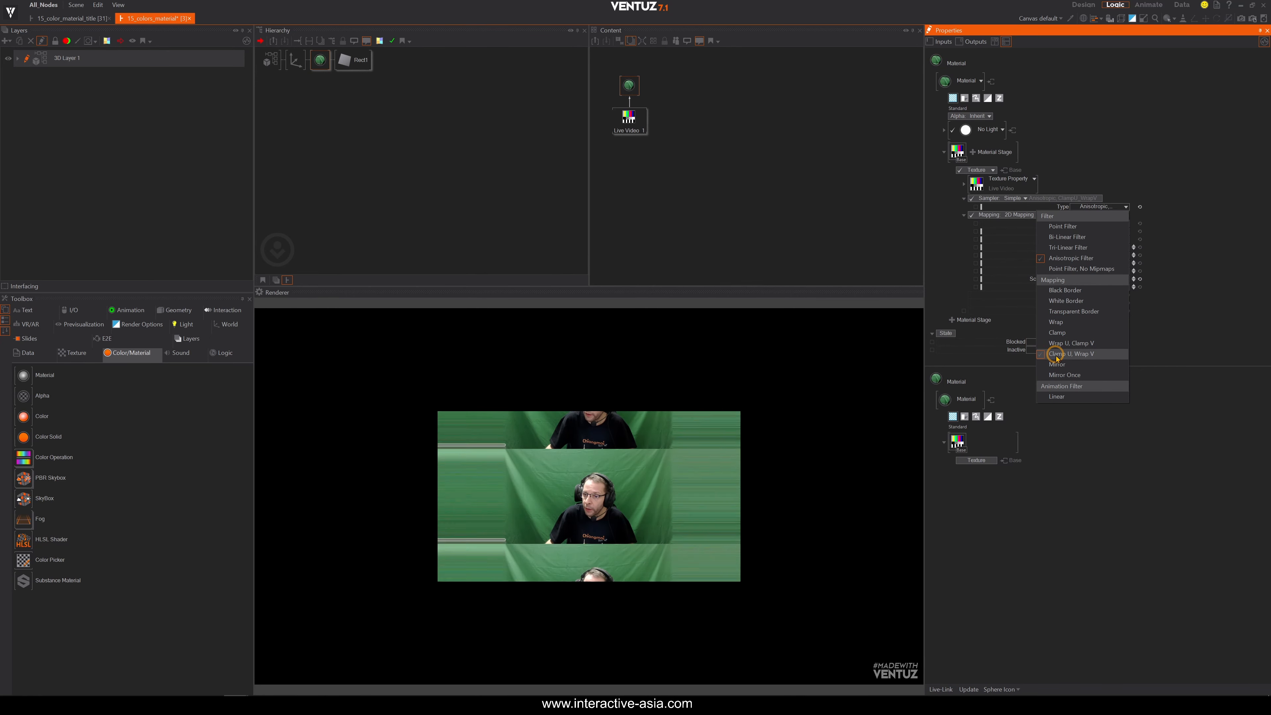
Compare the Mirror and Mirror Once mapping types on the texture sampler and keep Mirror
click(1057, 365)
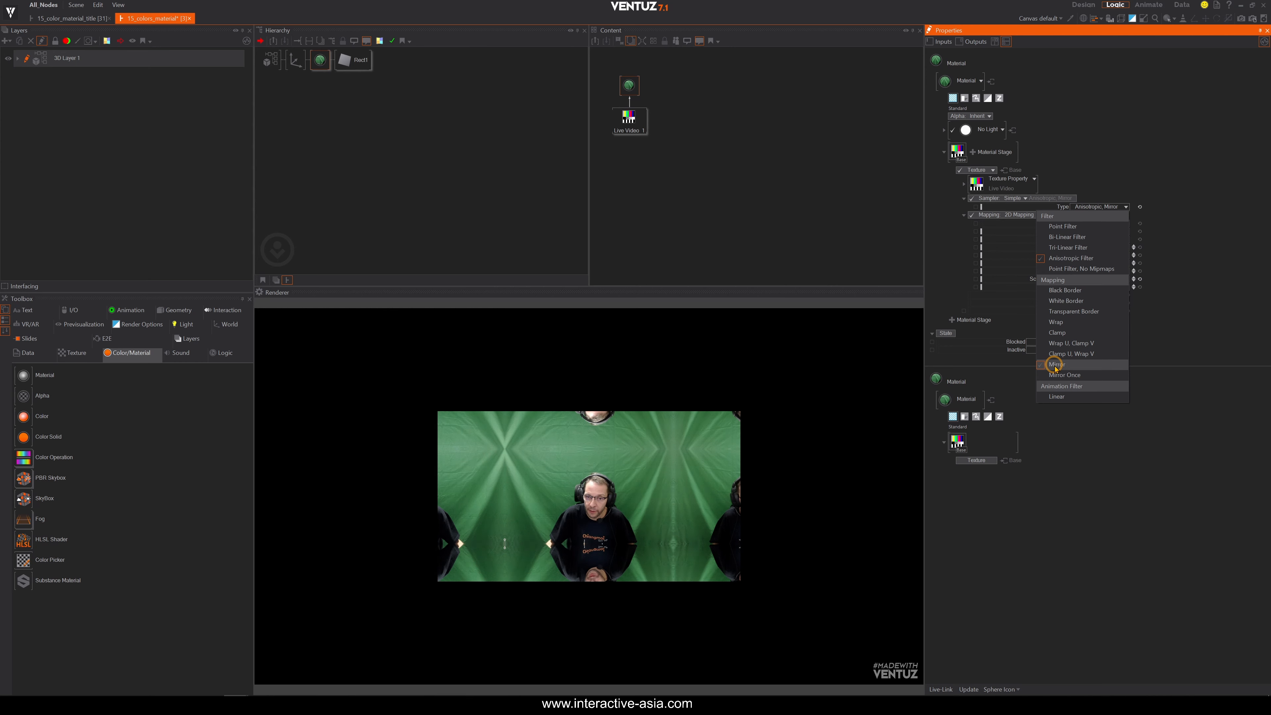
click(1062, 374)
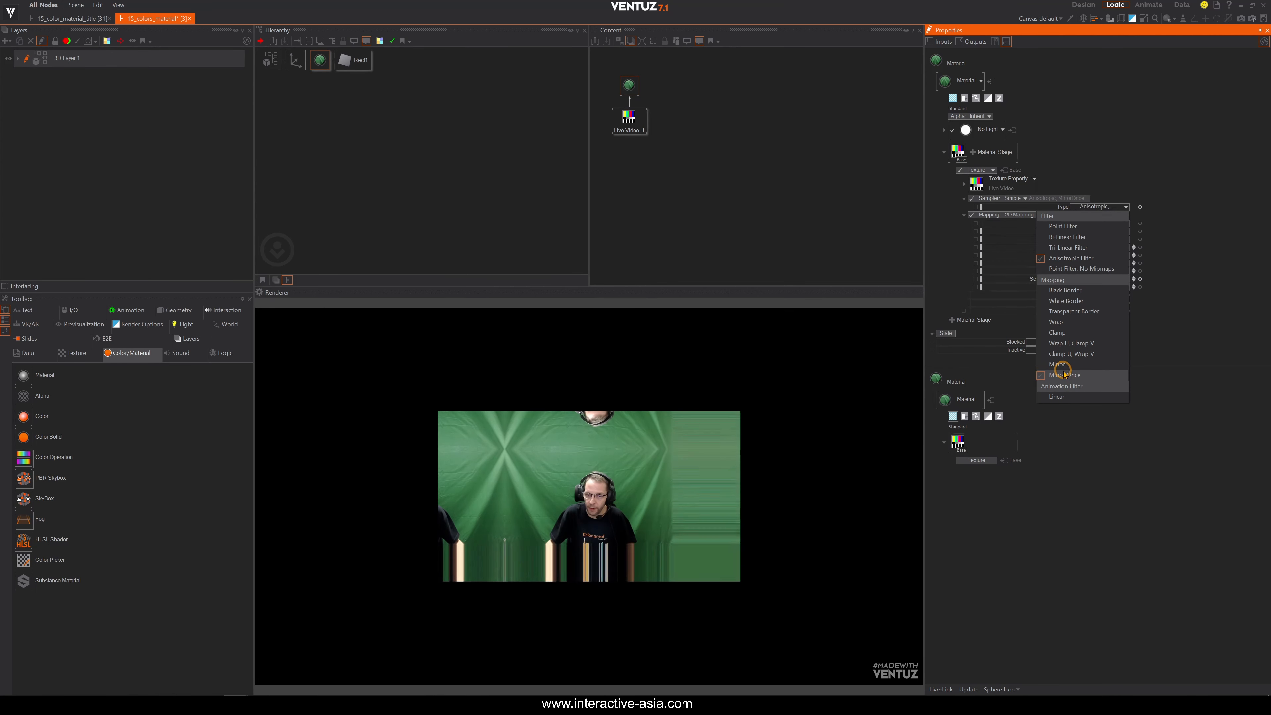
click(1061, 364)
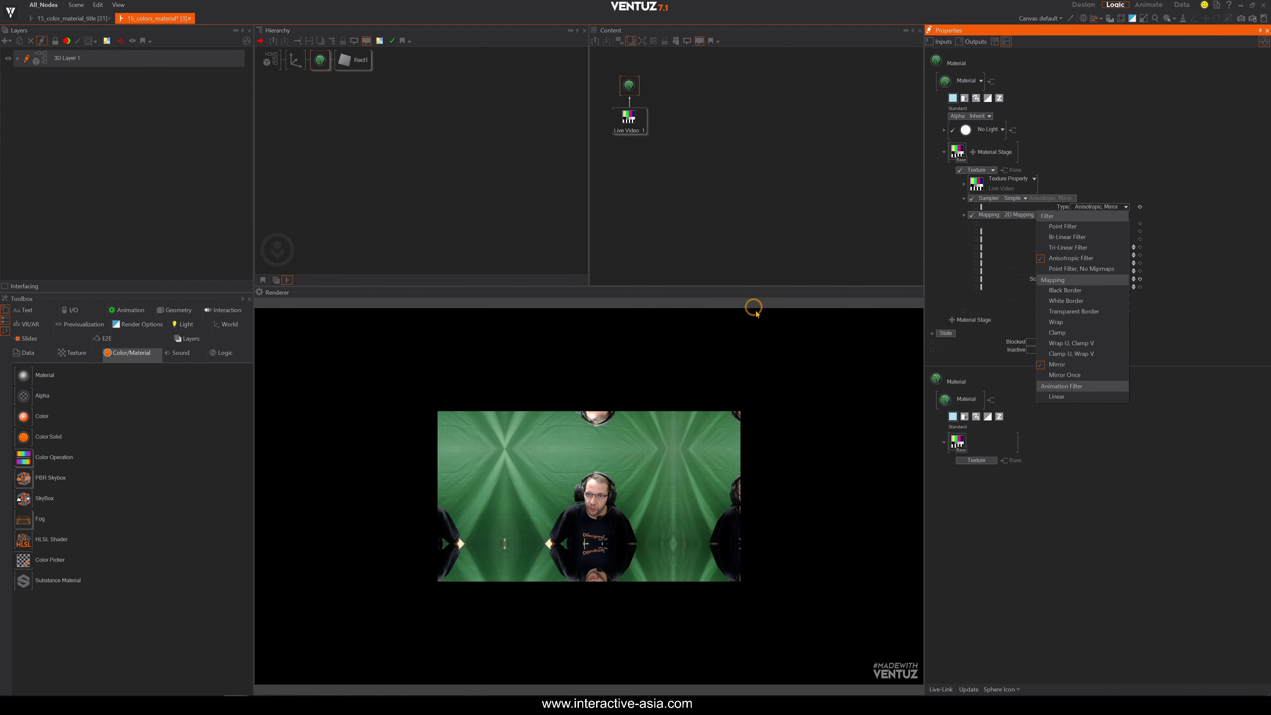
click(1128, 159)
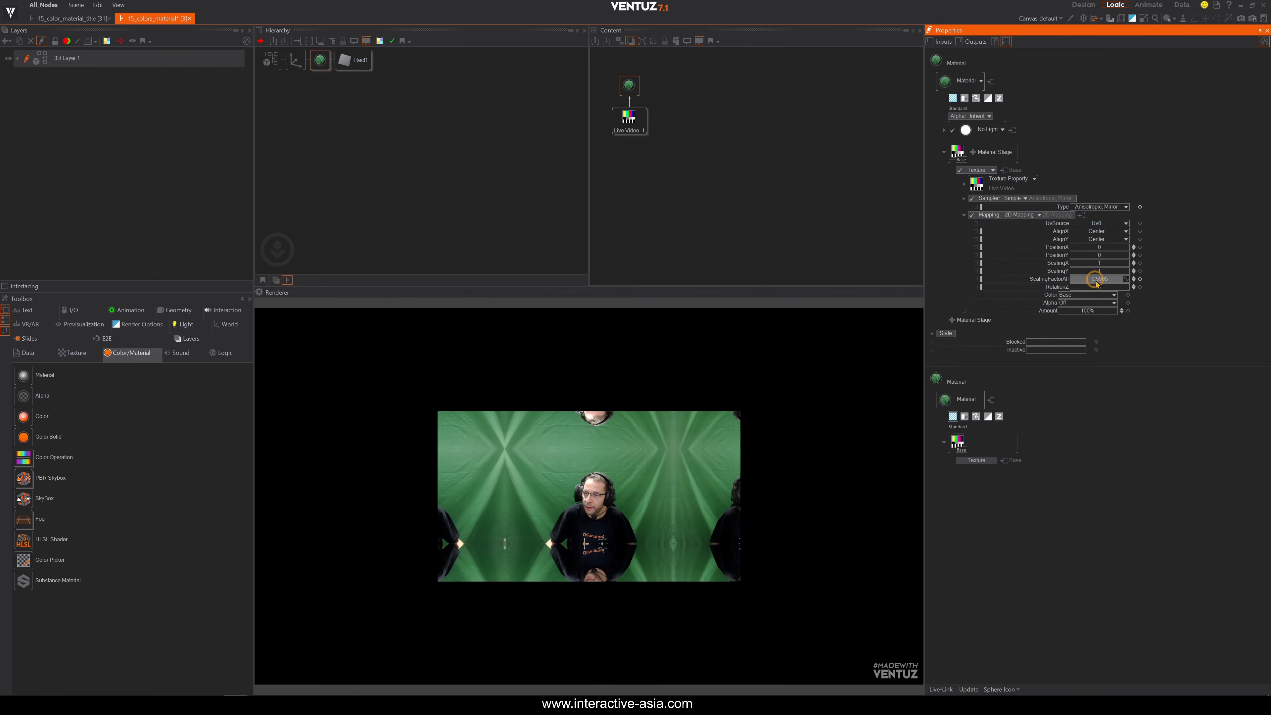
Reduce the 2D mapping's overall scaling factor to about 0.1 so the mirrored video tiles many times
mouse_move(1093, 280)
mouse_down()
mouse_move(1068, 281)
mouse_move(1082, 283)
mouse_up()
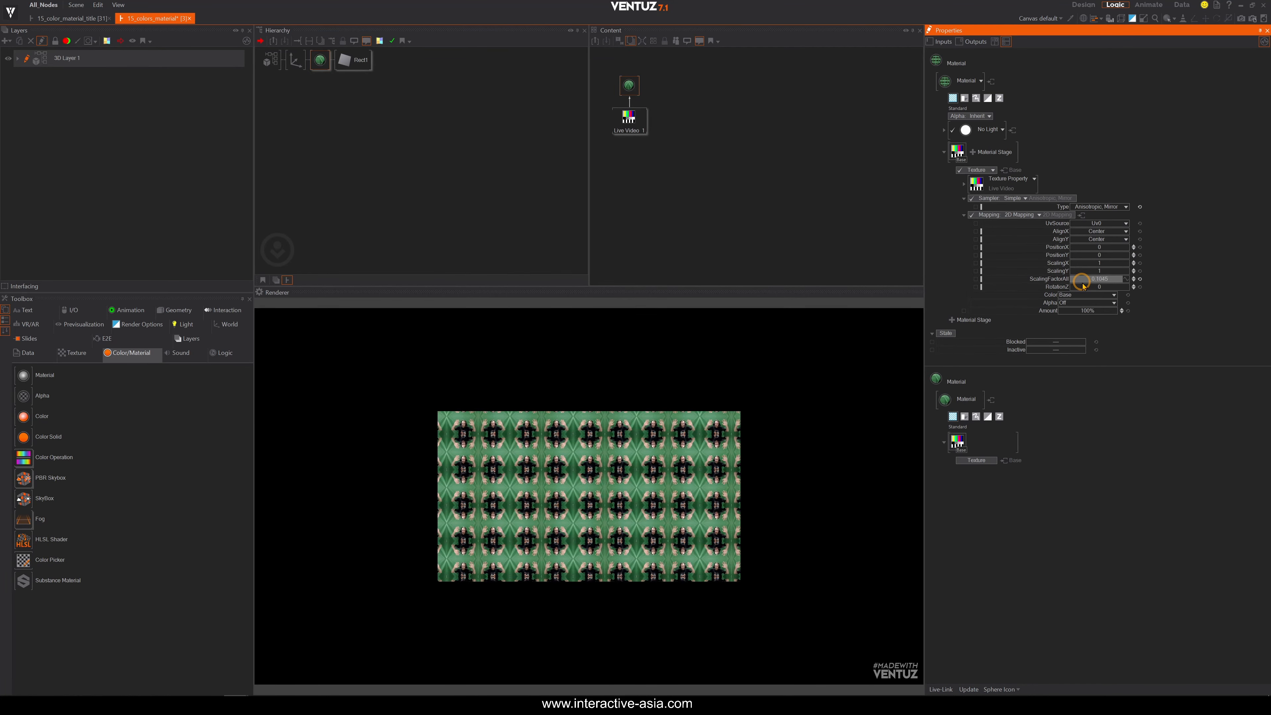